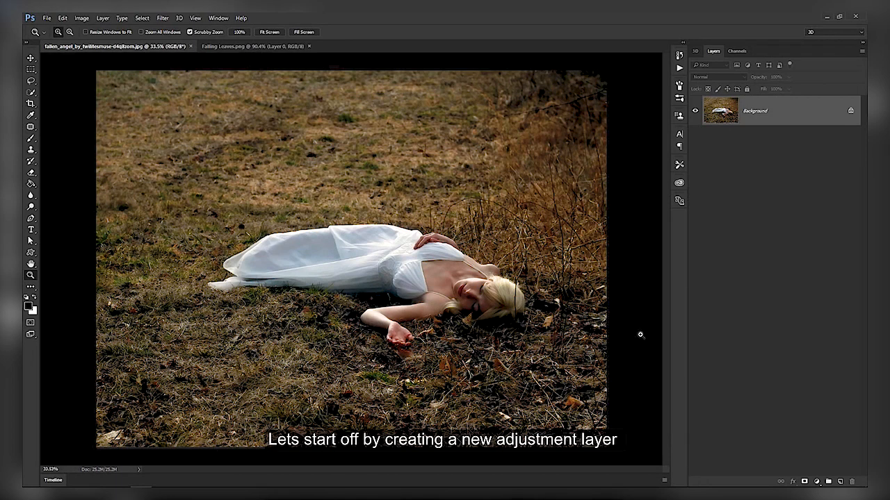
- Add a Solid Color fill layer in 0b041c above the Background and set its blending mode to Exclusion
click(816, 482)
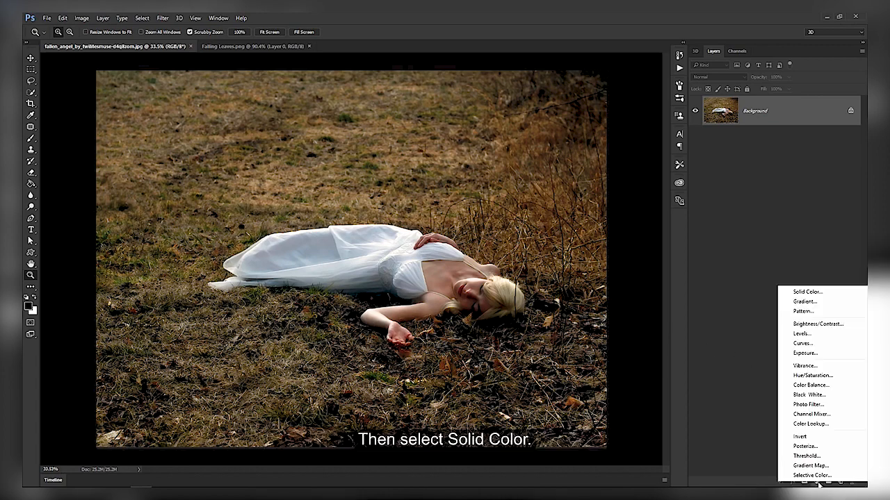
click(826, 293)
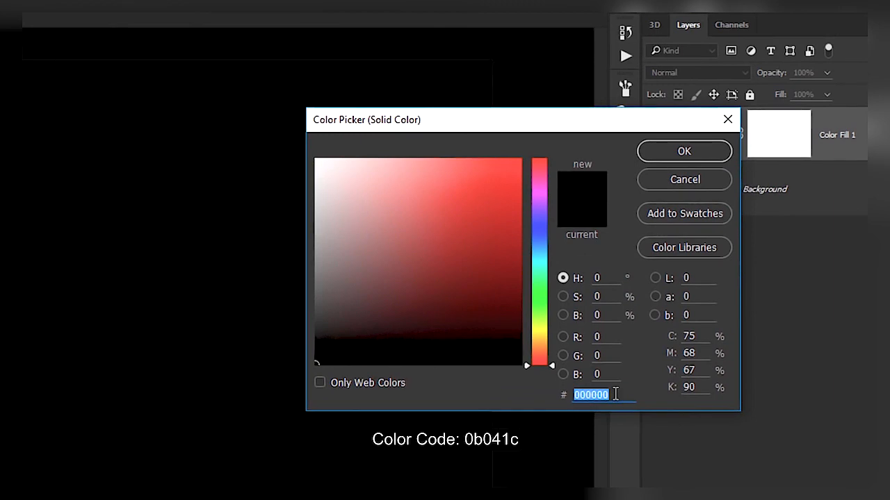
text(0b0)
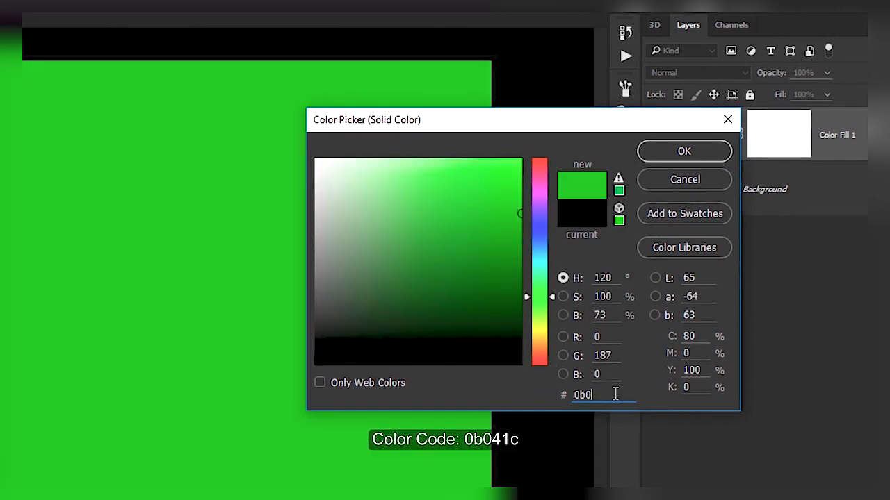
text(41c)
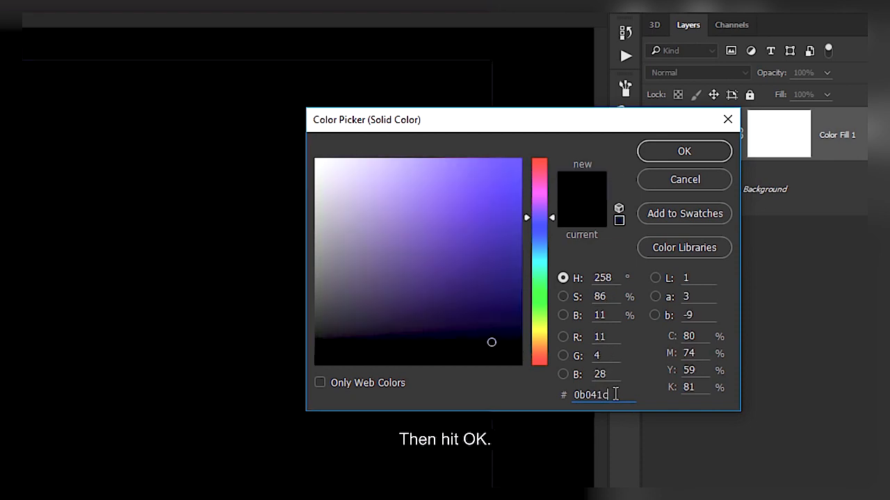
click(705, 160)
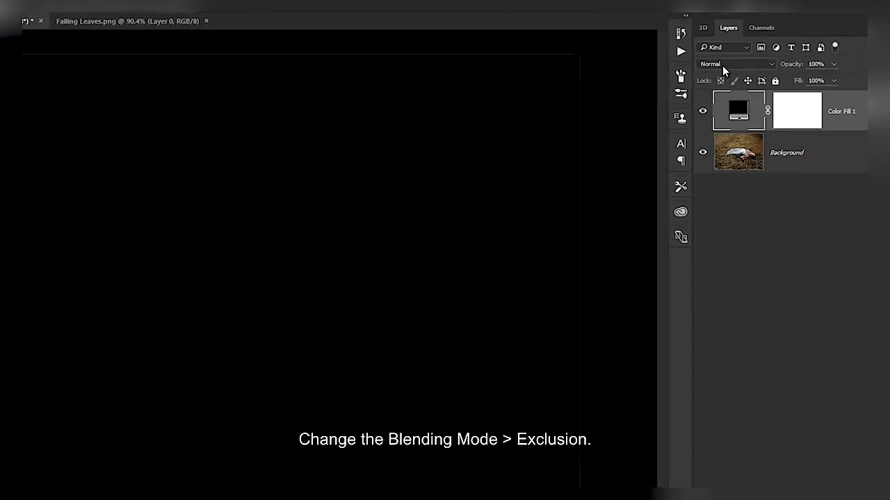
click(681, 74)
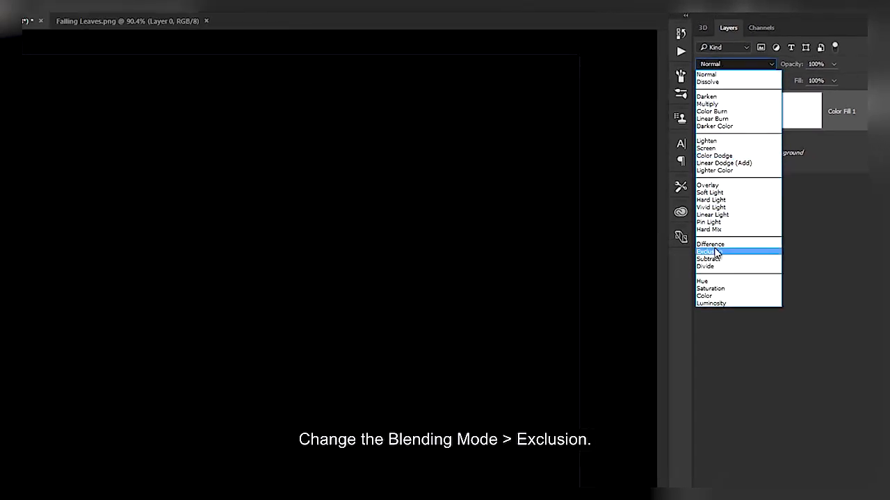
click(711, 251)
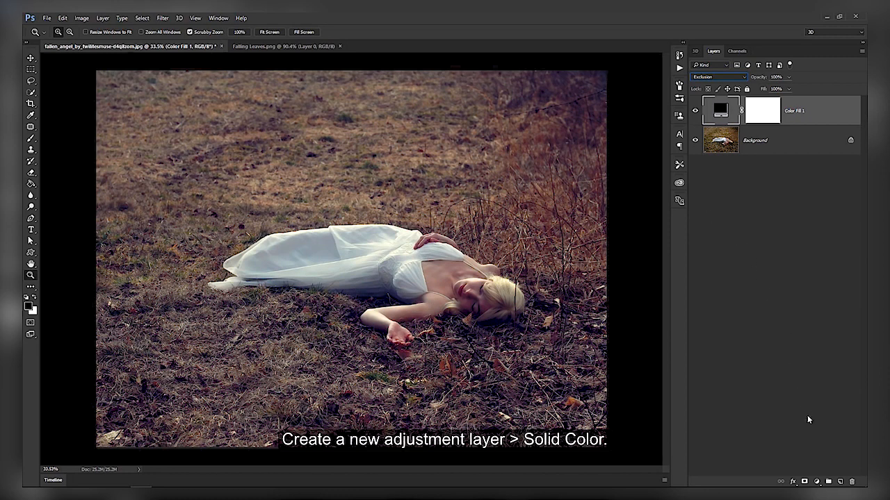
- Add a second Solid Color fill layer using the cream color fef0d2
click(816, 481)
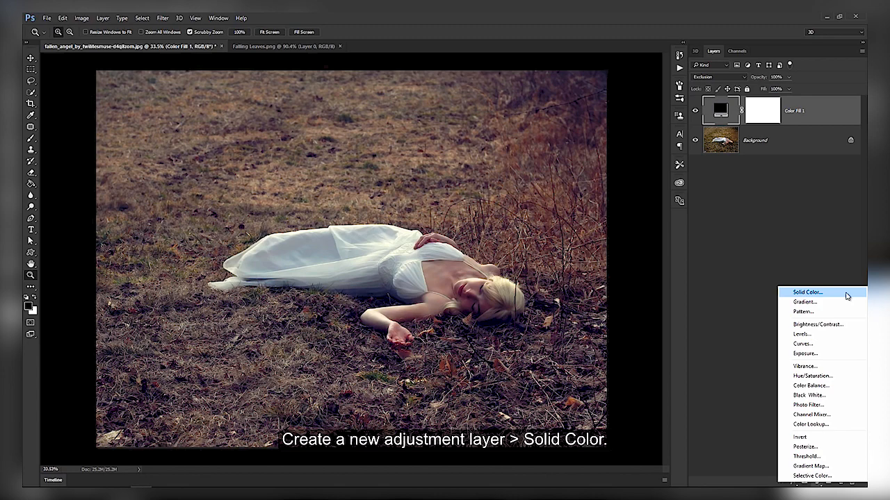
click(808, 292)
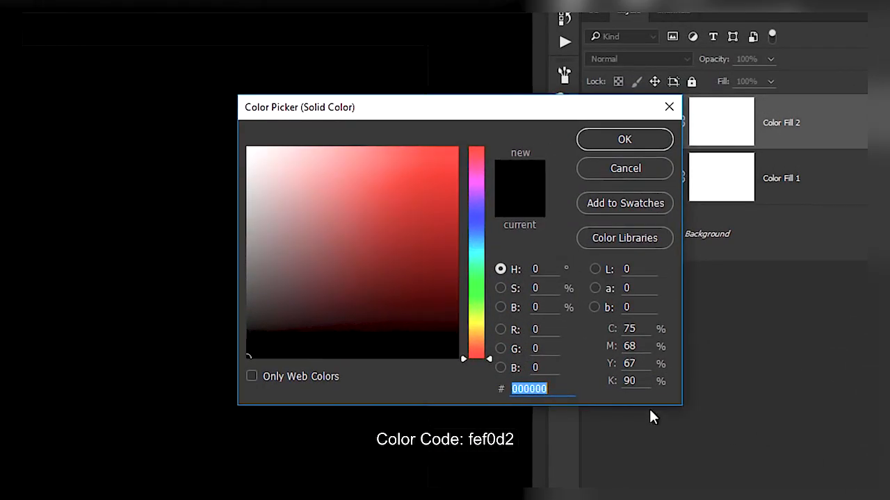
key(BackSpace)
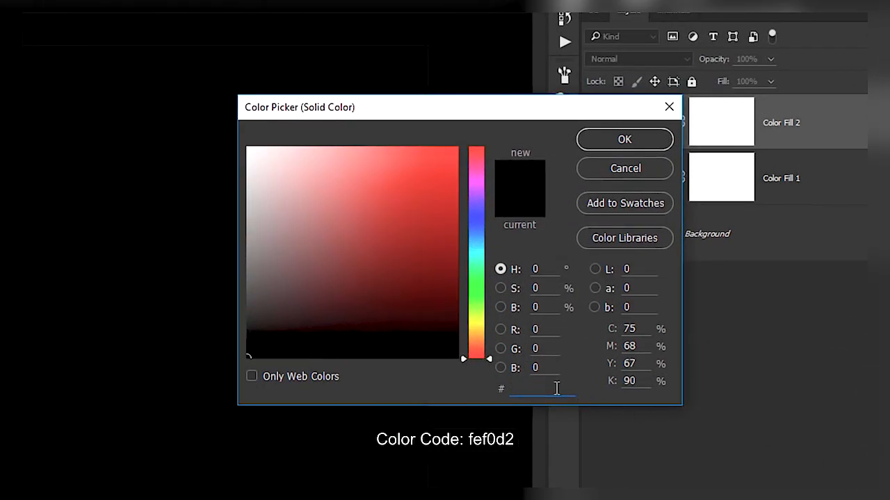
text(fef)
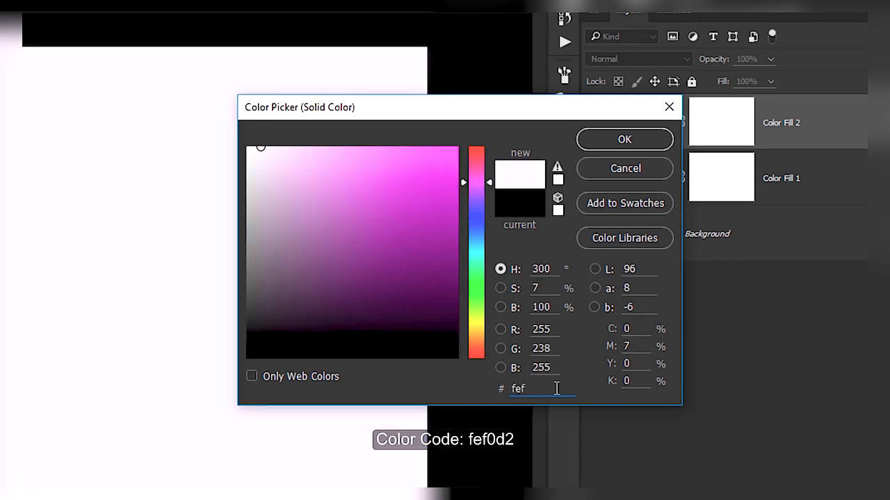
text(0d2)
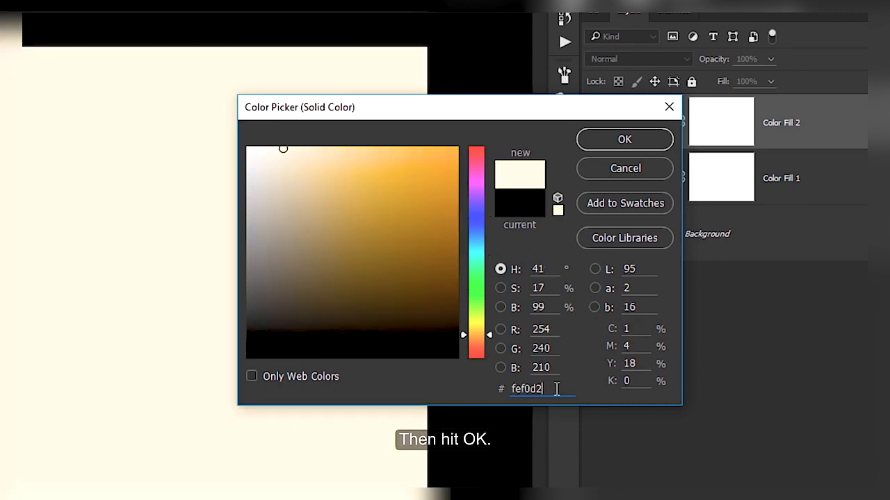
click(659, 144)
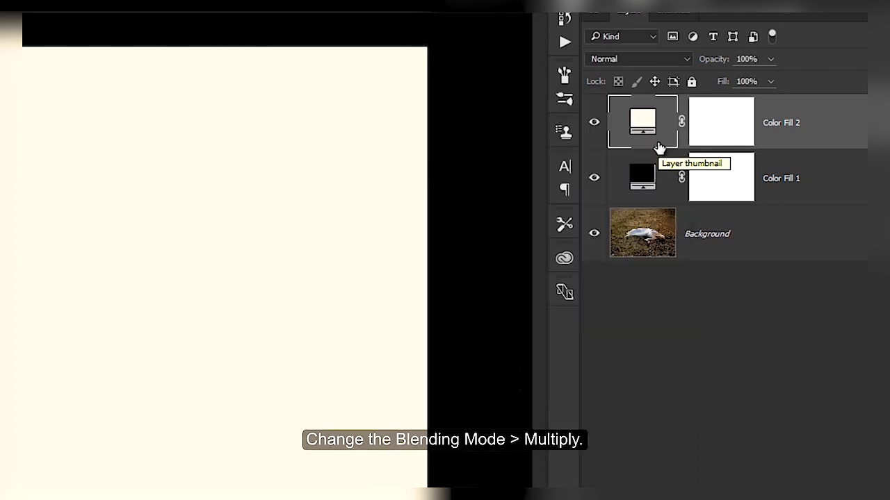
- Set the cream fill layer's blending mode to Multiply and its opacity to 25%
click(635, 60)
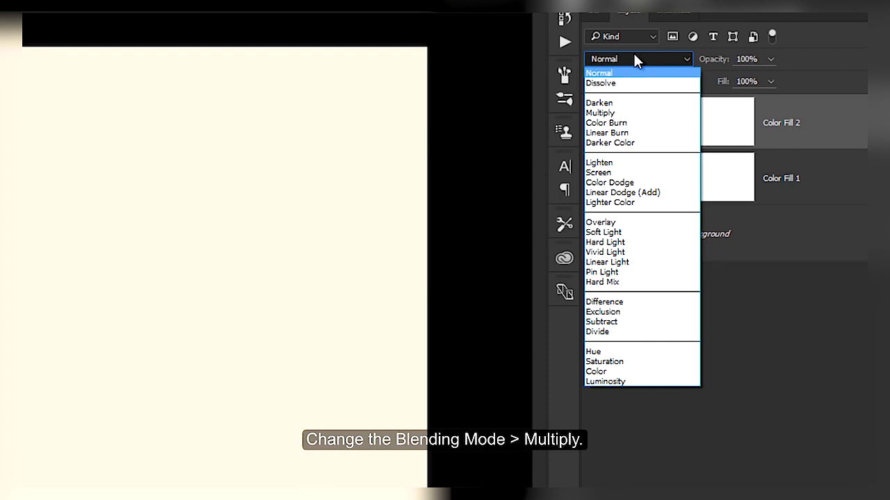
click(646, 114)
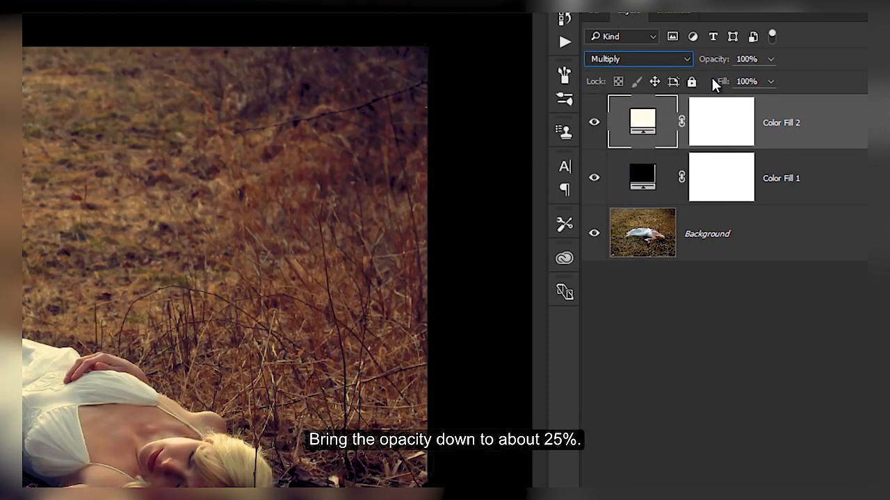
drag(725, 60, 661, 65)
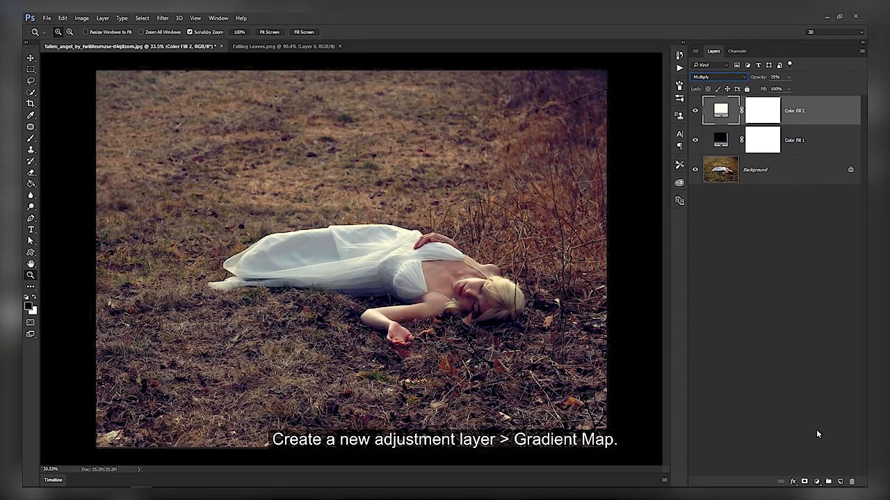
- Add a Gradient Map adjustment layer on top and set the gradient's starting color stop to 644a0a
click(816, 481)
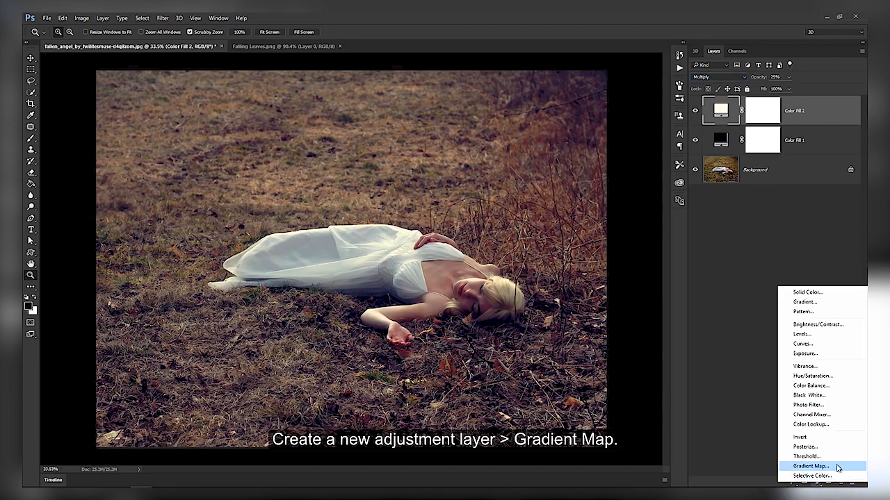
click(838, 467)
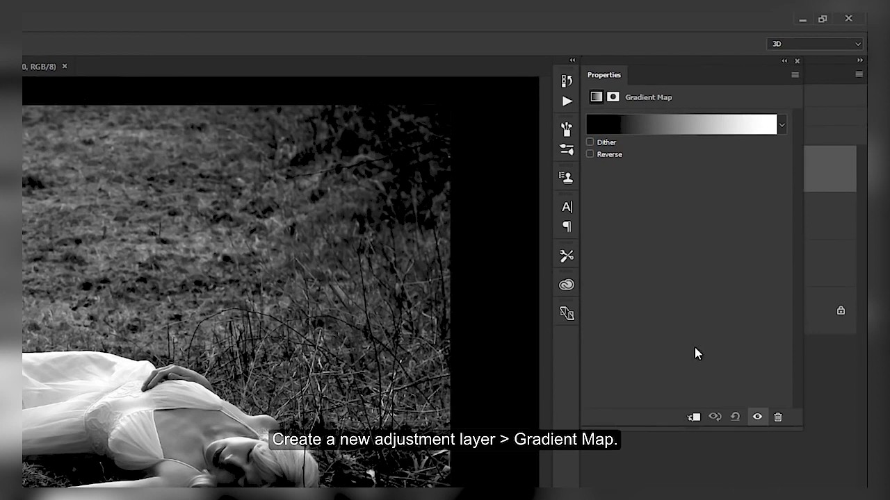
click(640, 130)
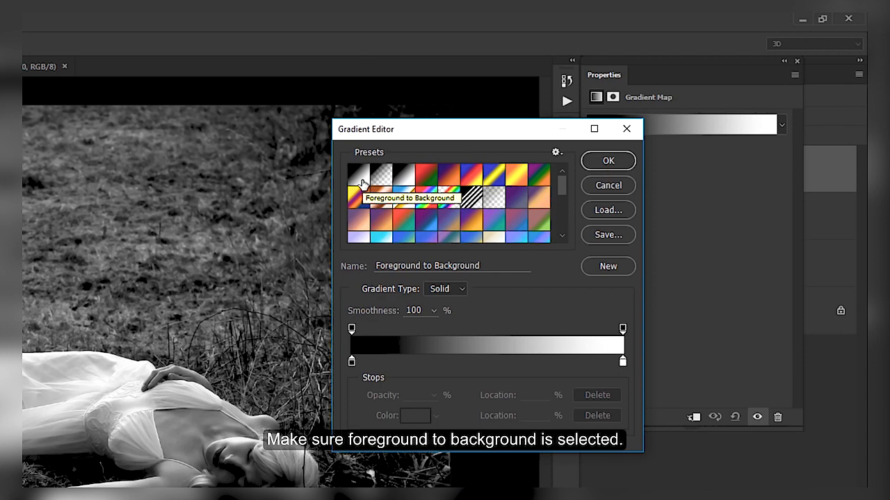
click(351, 363)
click(417, 415)
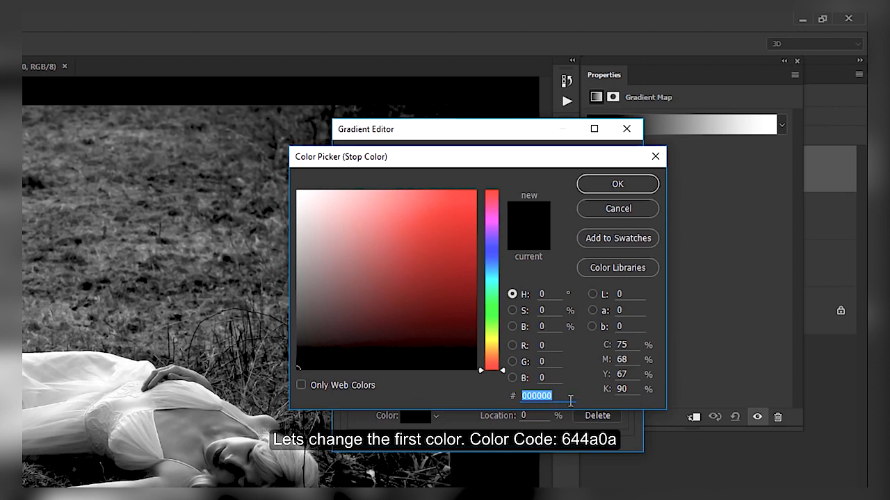
text(64)
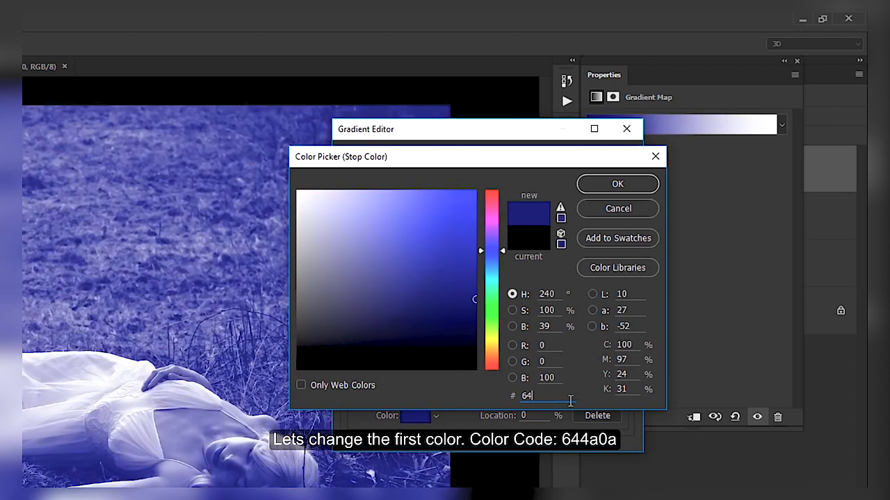
text(4a0a)
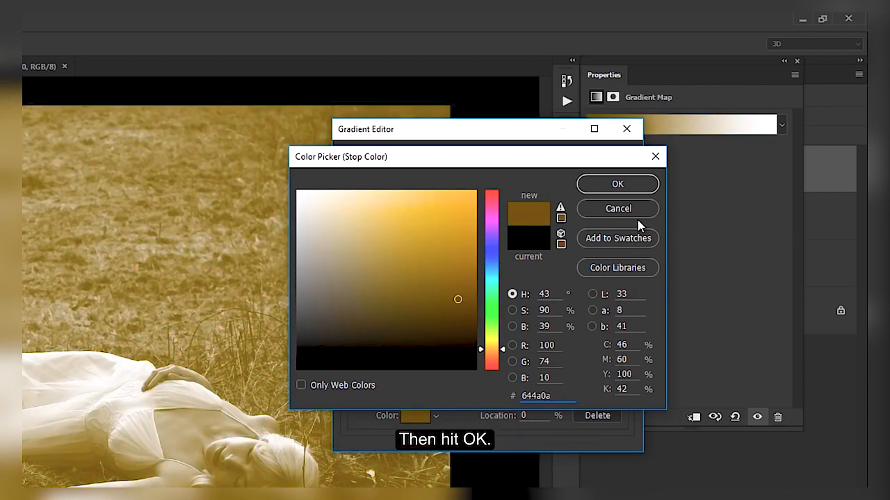
click(633, 187)
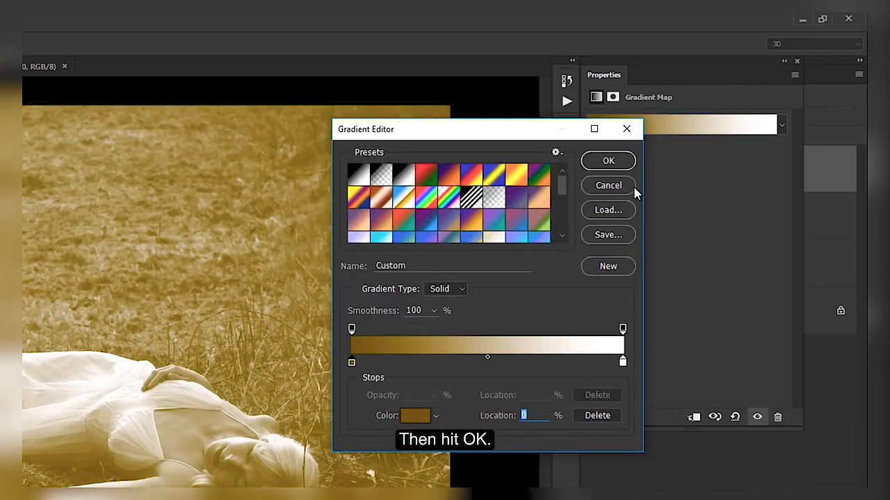
- Set the gradient's end color stop to f9d96a, then accept the gradient and close its properties
click(622, 361)
click(416, 416)
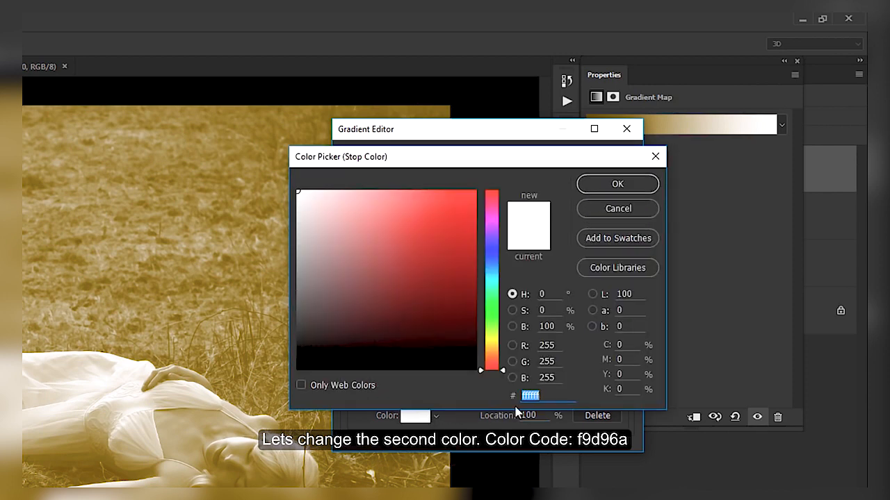
key(BackSpace)
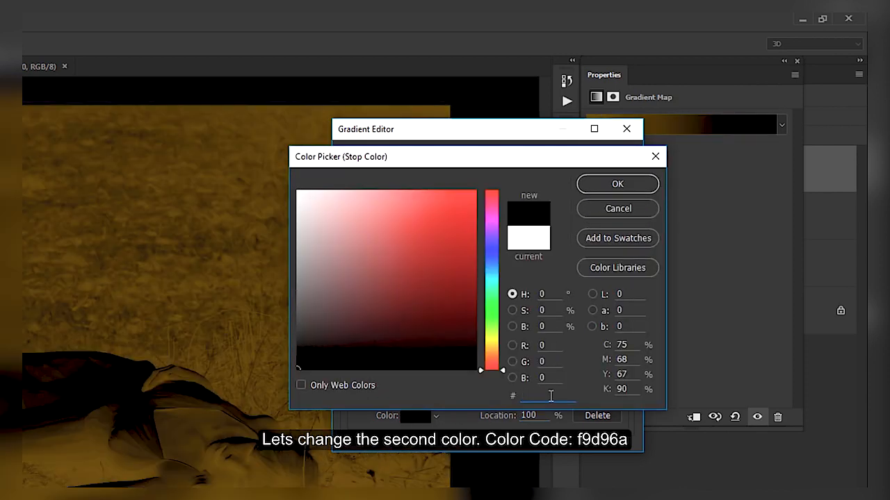
text(f)
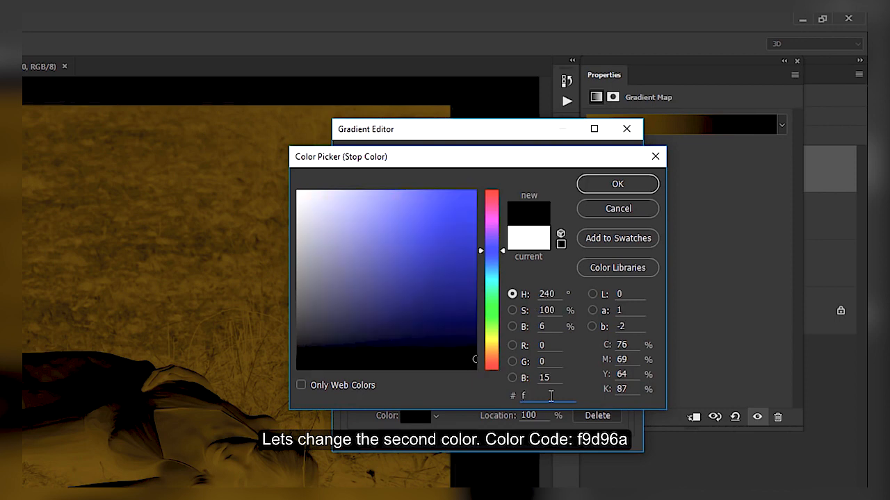
text(9d9)
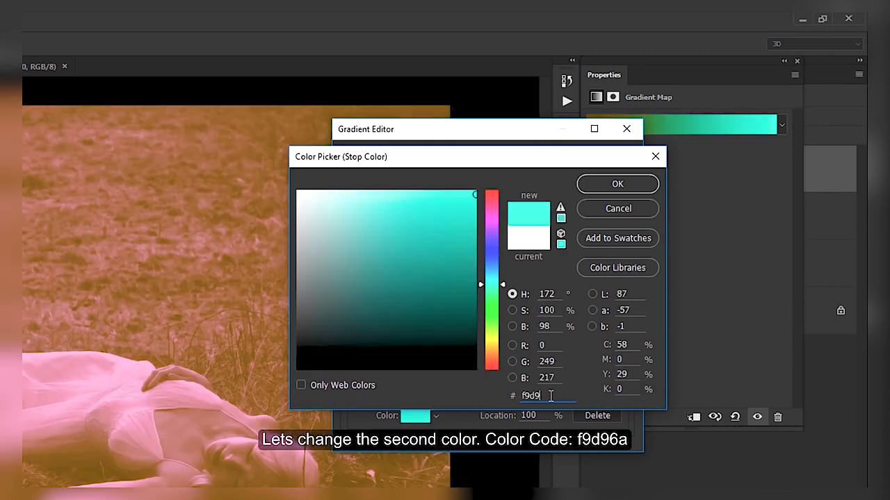
text(6a)
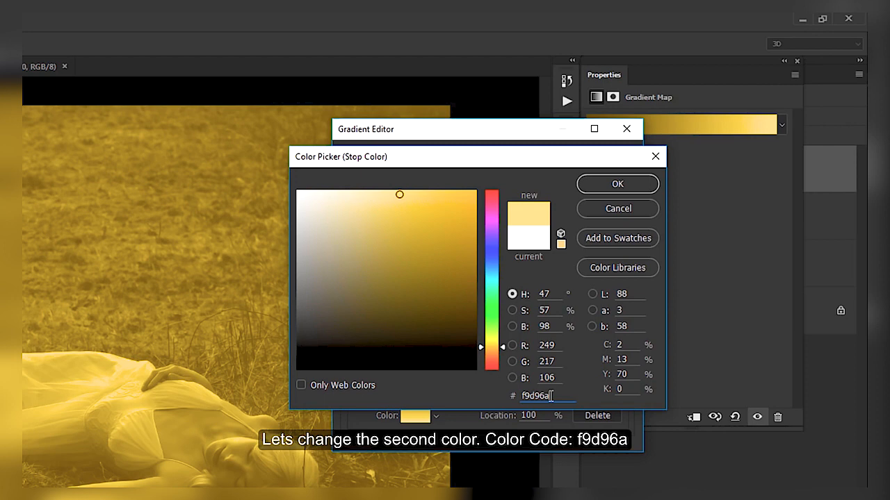
click(647, 185)
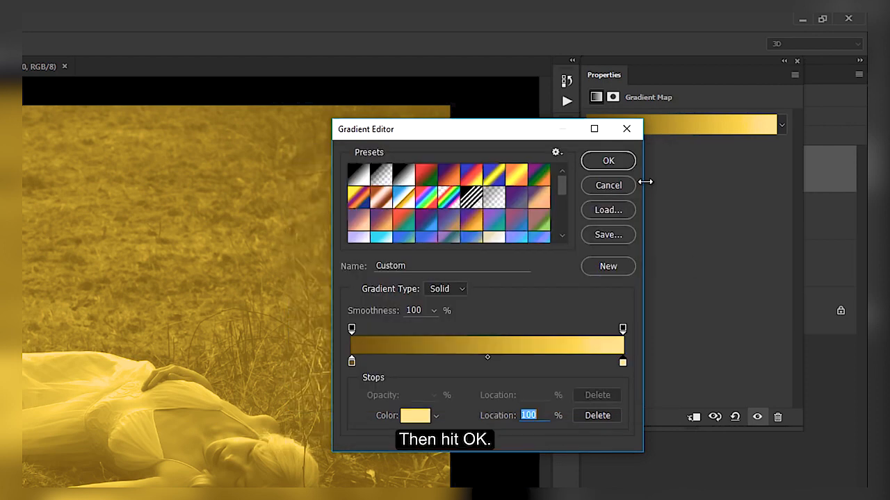
click(609, 161)
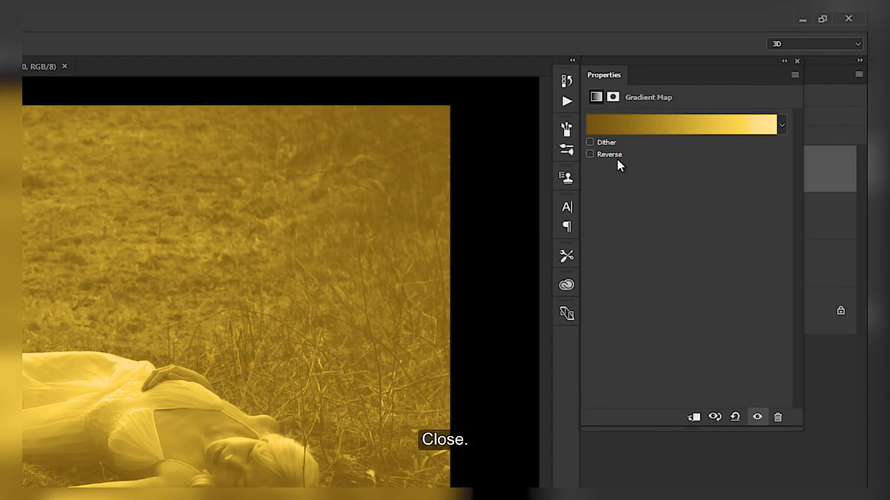
click(797, 61)
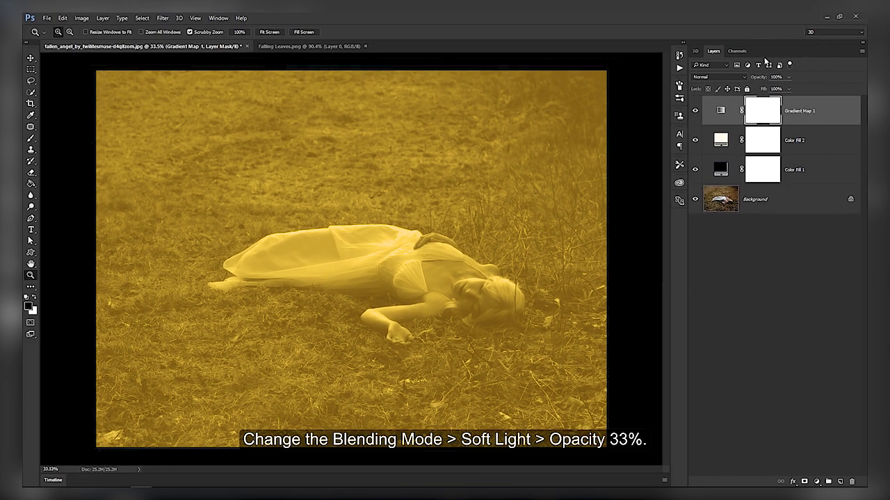
- Set the Gradient Map layer's blending mode to Soft Light and its opacity to 33%
click(735, 77)
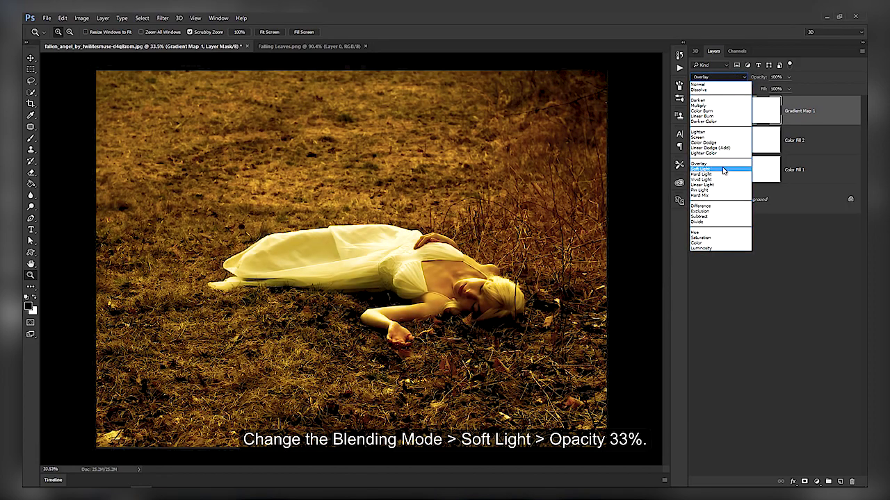
click(723, 171)
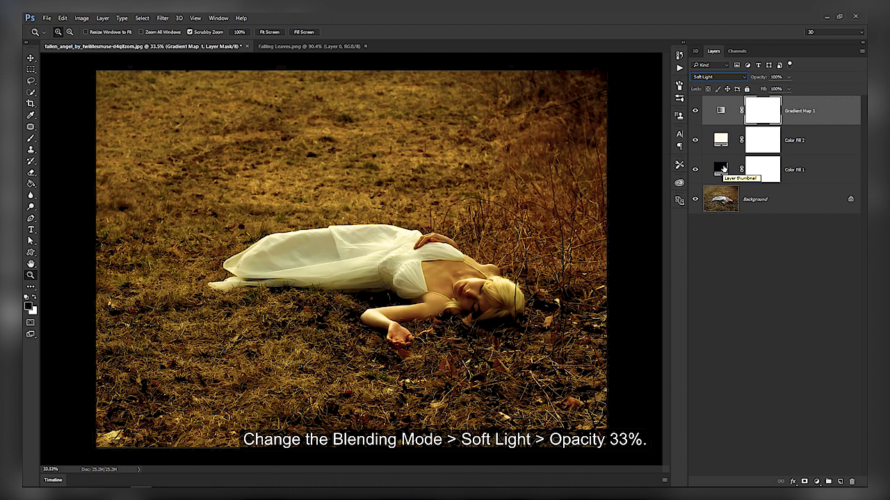
key(3)
key(3)
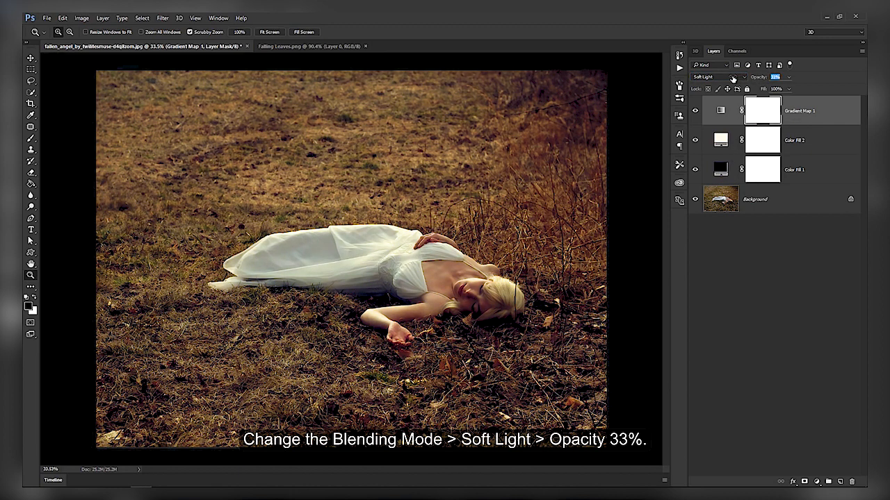
key(Return)
- Add a Color Balance adjustment layer on top and set its midtones to +19 red, +6 green and -5 yellow
click(817, 482)
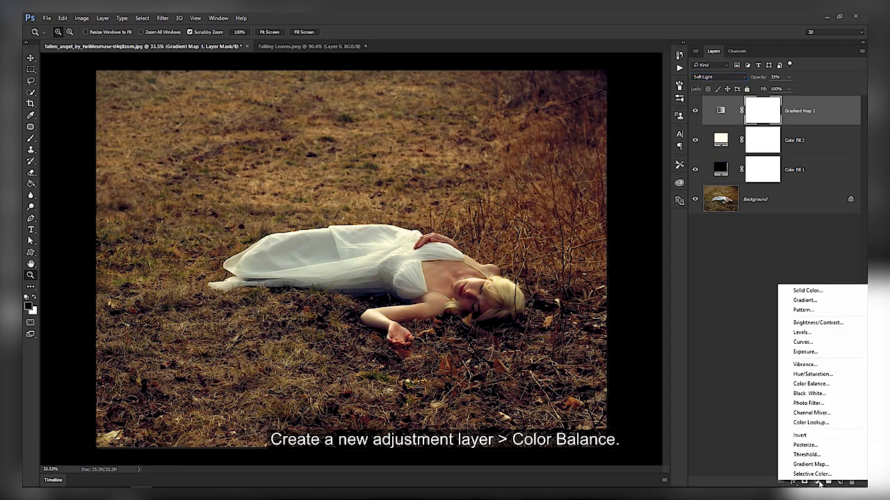
click(819, 386)
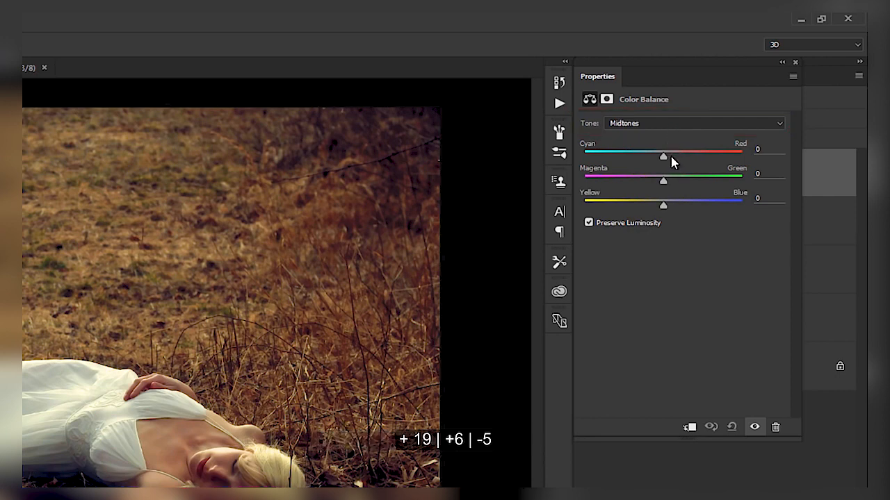
drag(669, 157, 658, 203)
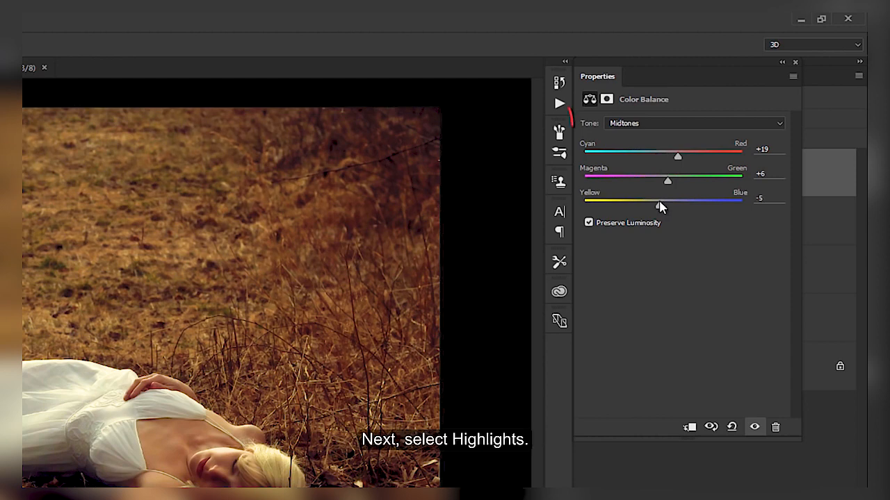
- Set the Color Balance highlights to -6 cyan-red, +11 magenta-green and -26 yellow-blue
click(657, 125)
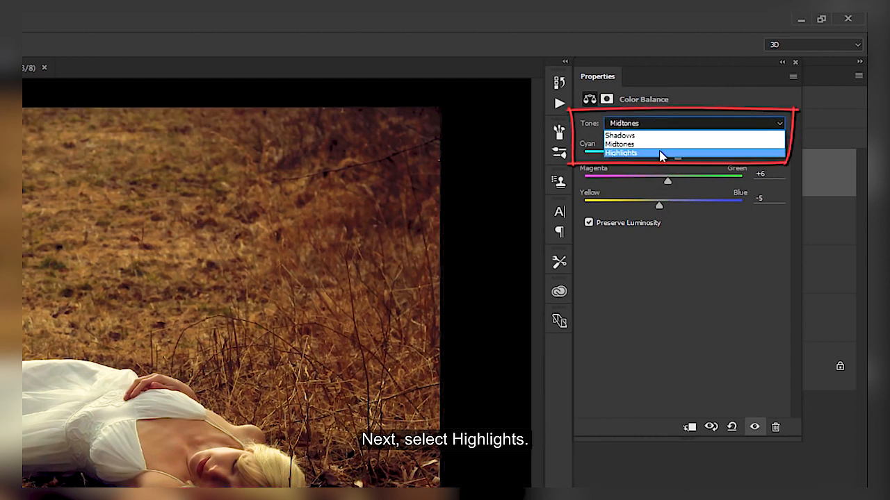
click(661, 154)
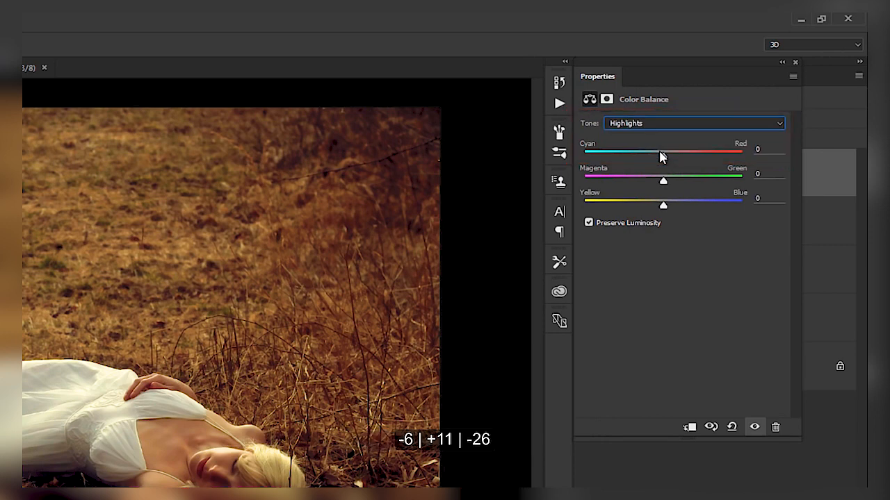
drag(663, 157, 642, 199)
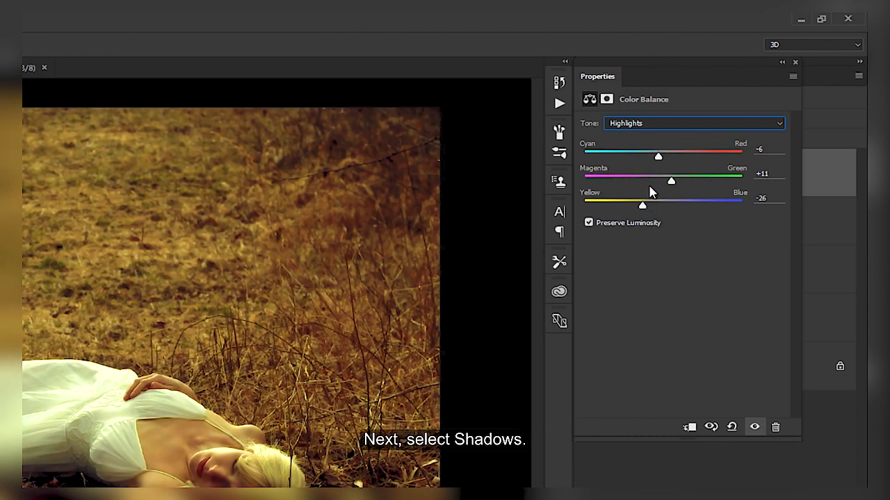
- Set the Color Balance shadows to +9 on cyan-red, then close the adjustment's properties
click(655, 124)
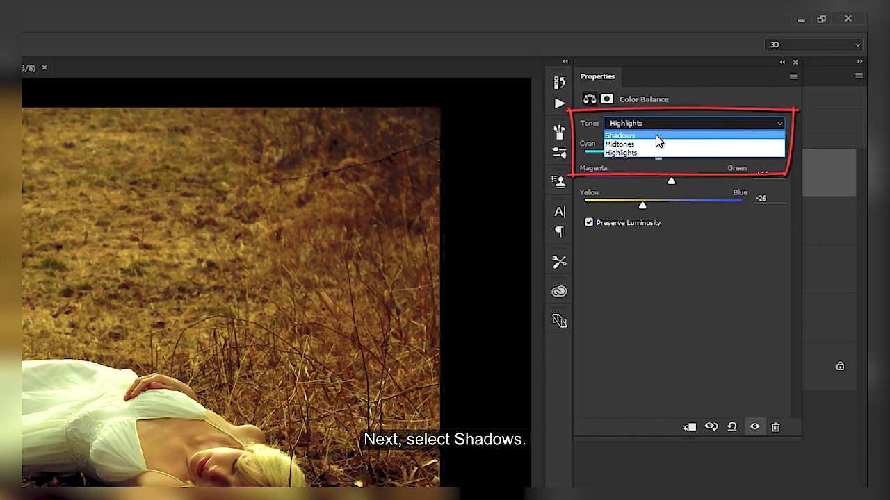
click(655, 135)
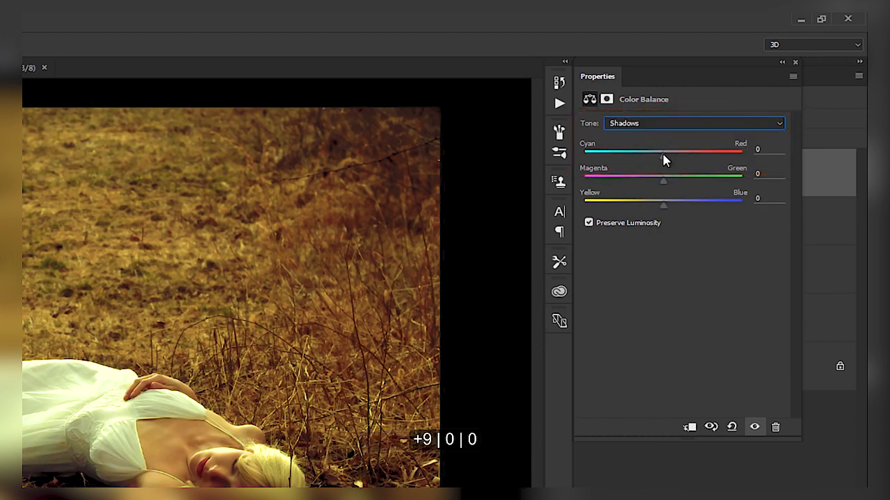
drag(665, 160, 669, 155)
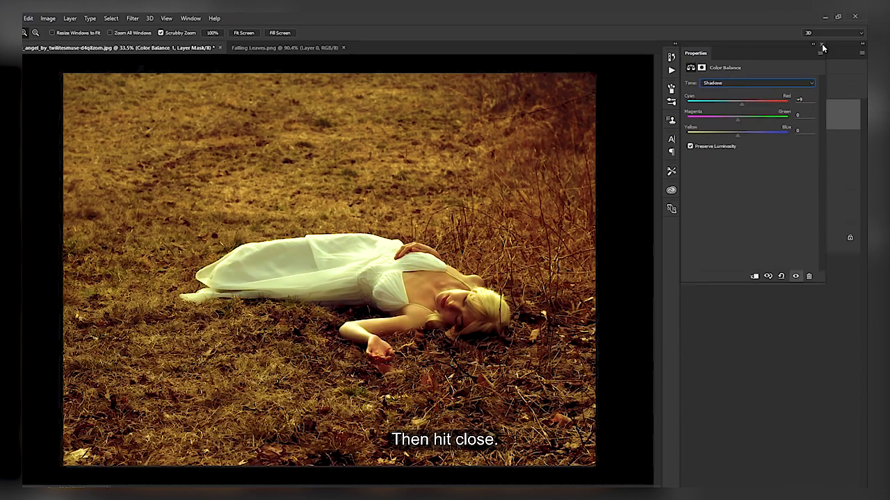
click(822, 48)
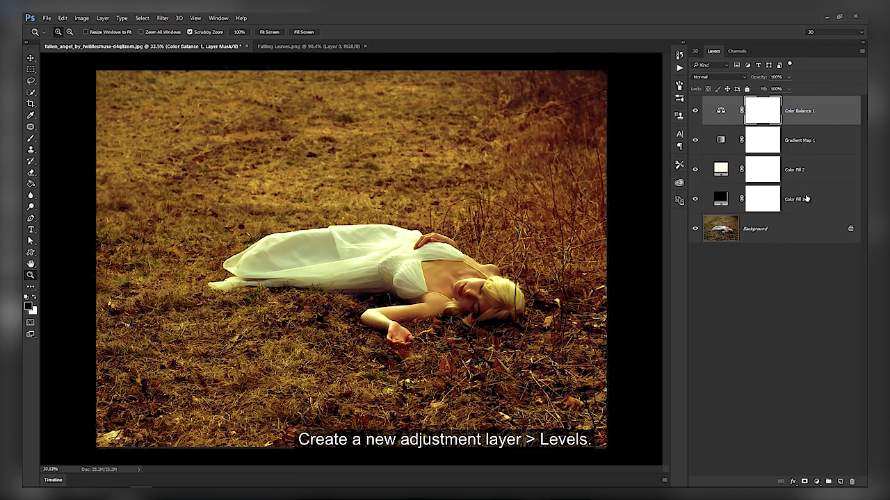
- Add a Levels adjustment layer on top with the midtone input level at 1.41, then close its properties
click(817, 481)
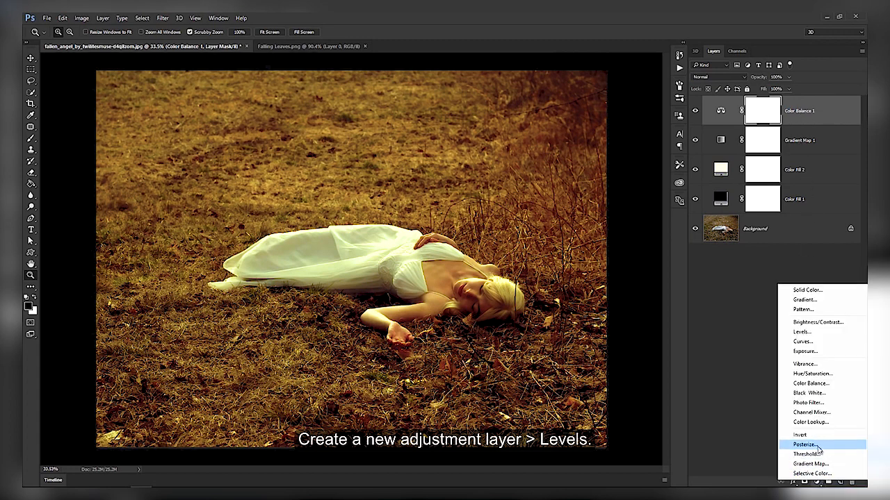
click(818, 336)
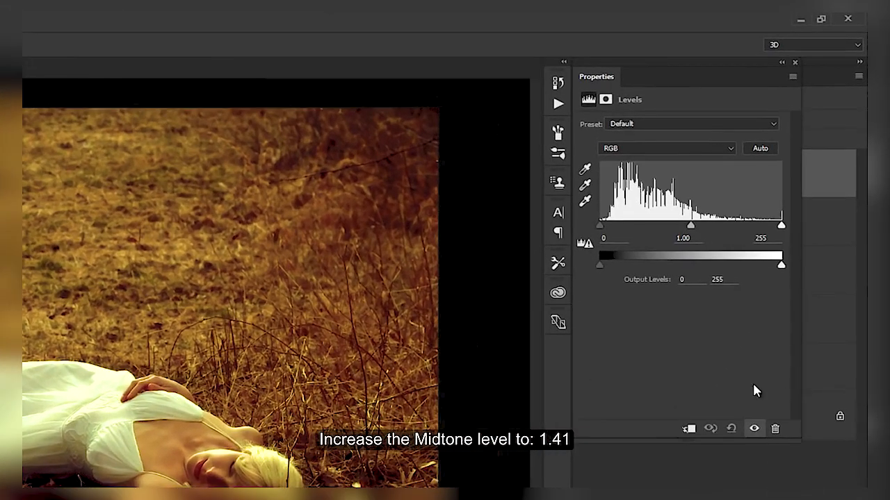
drag(692, 228, 670, 228)
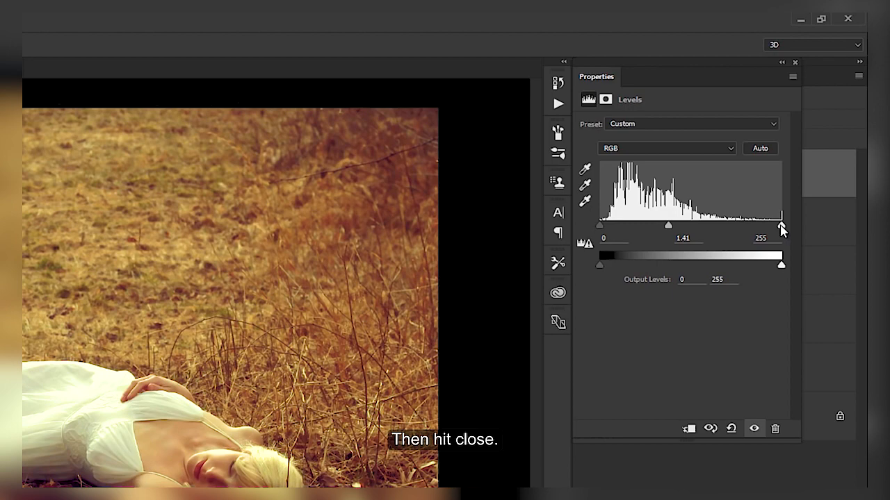
click(795, 62)
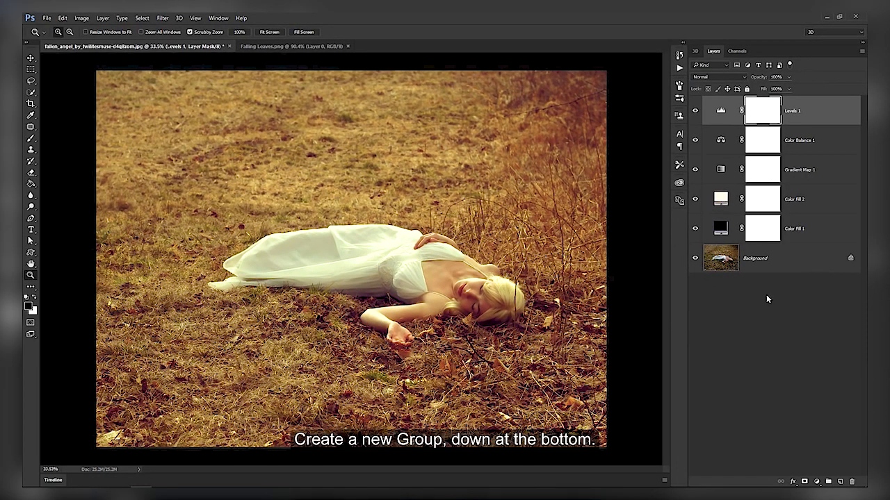
- Create a layer group directly above the Background layer and name it Falling Leaves
click(827, 481)
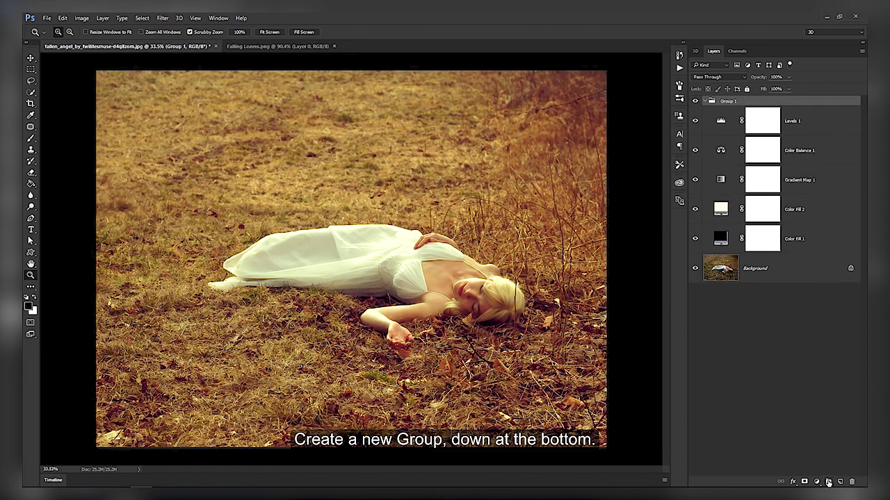
drag(749, 110, 752, 257)
double_click(728, 248)
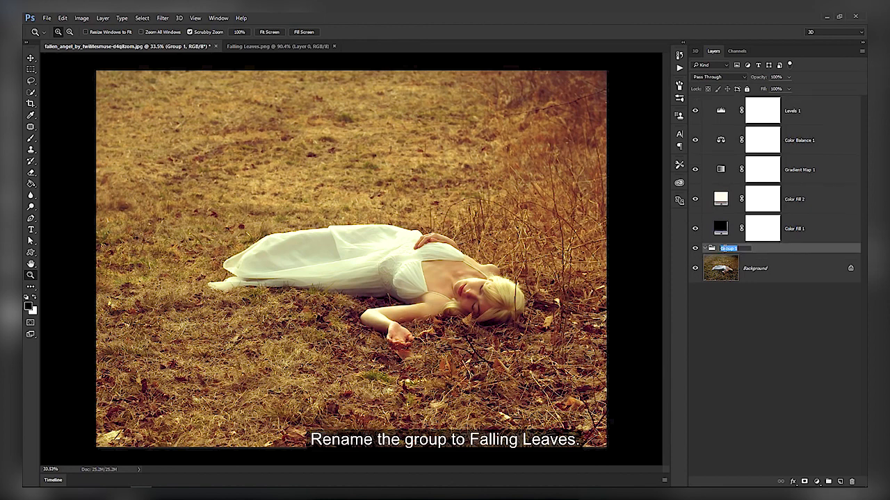
text(Falling Leaves)
key(Return)
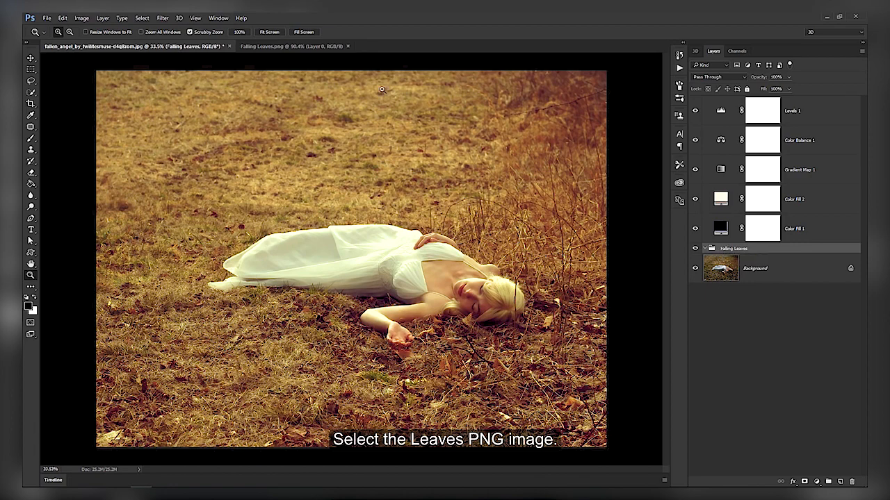
- Copy the leaves from Falling Leaves.png into the photo's Falling Leaves group and rename the new layer Large
click(329, 47)
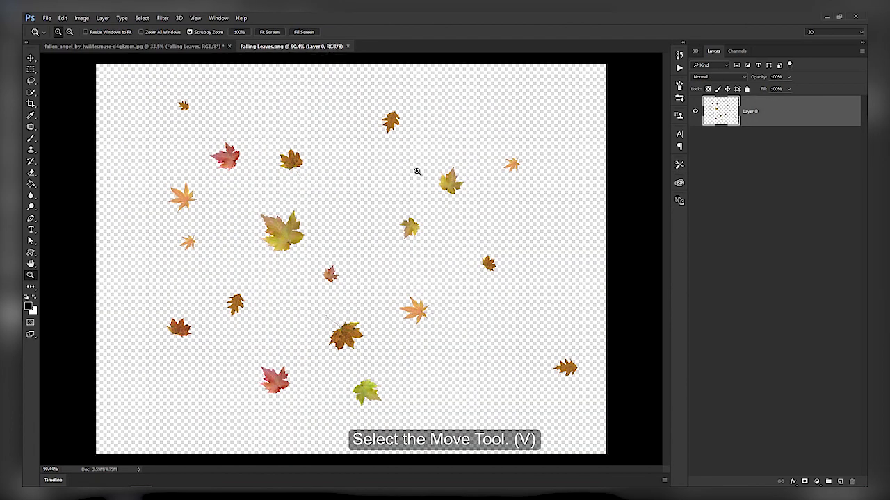
key(v)
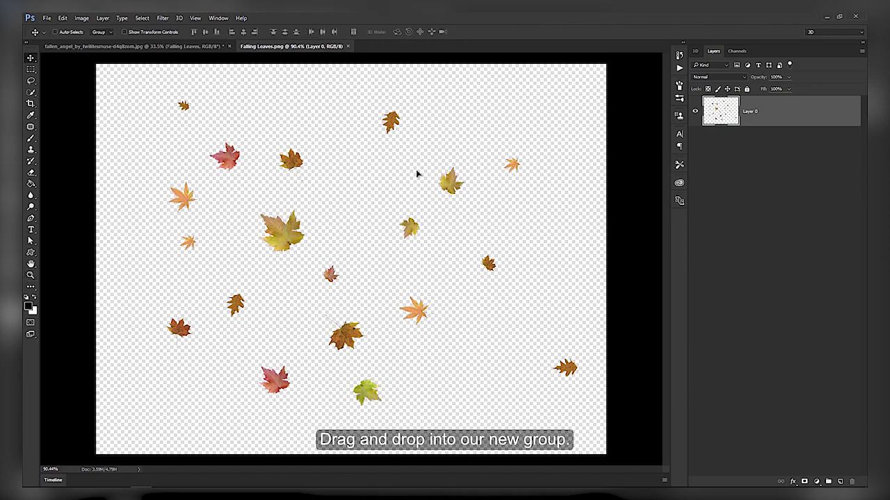
drag(420, 176, 398, 106)
drag(517, 129, 516, 145)
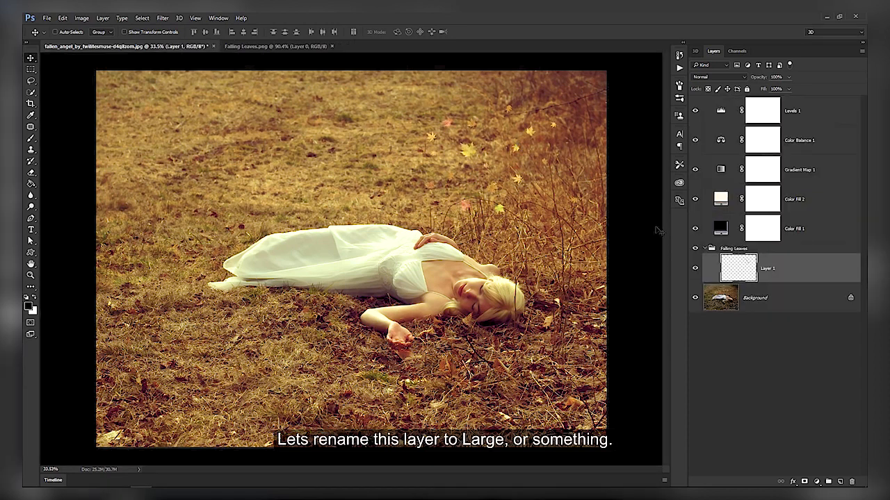
double_click(766, 270)
text(Large)
key(Return)
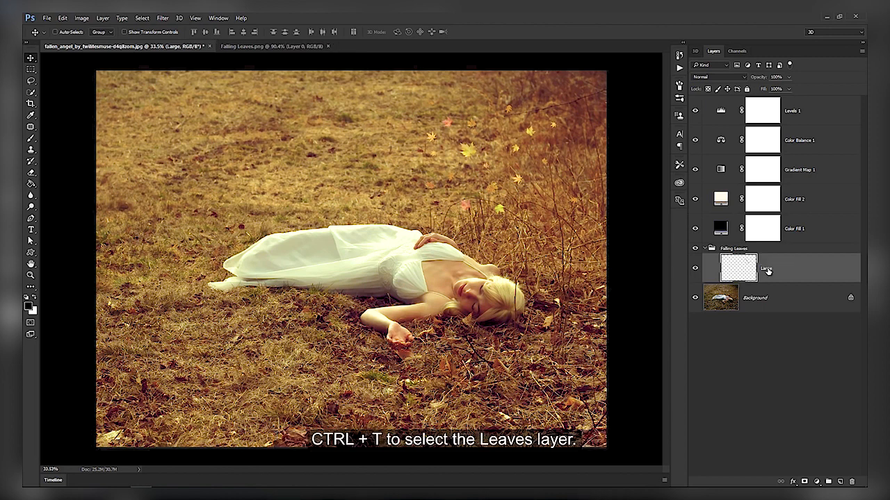
- Scale the Large leaves layer to about 235%, rotate it about -23.6° and place it over the photo's upper right area
key(ctrl+t)
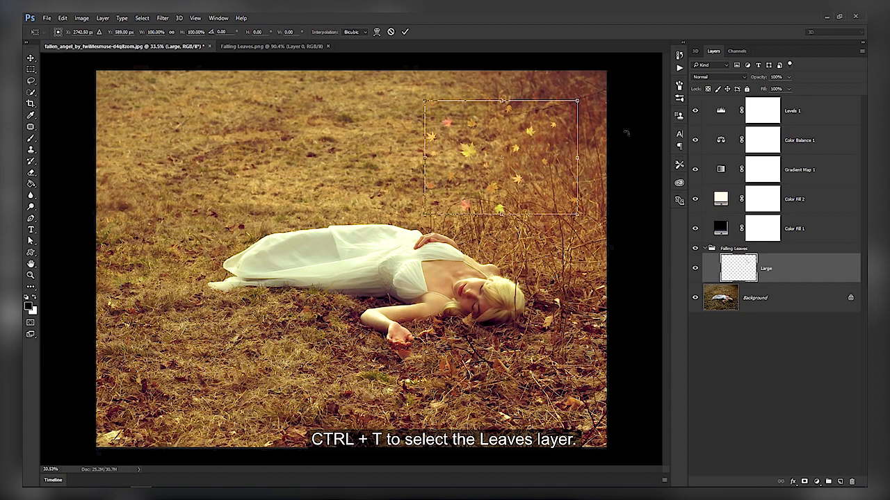
drag(577, 100, 657, 42)
drag(632, 134, 478, 170)
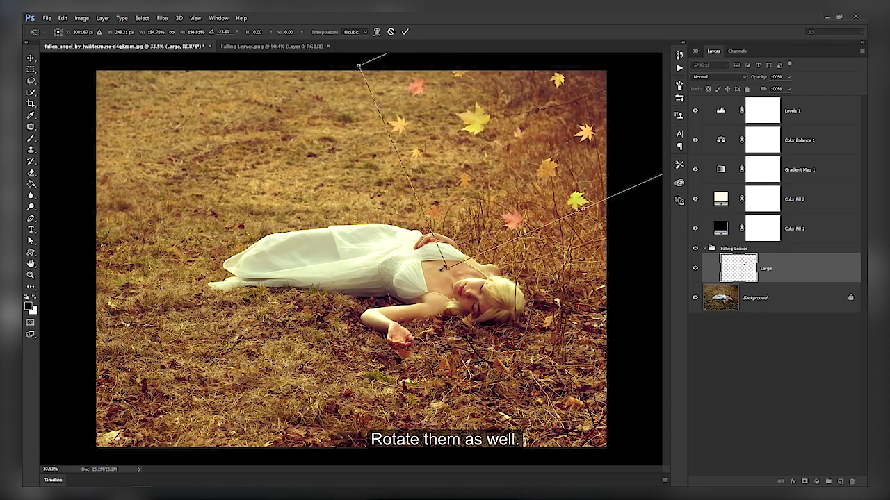
drag(452, 267, 494, 201)
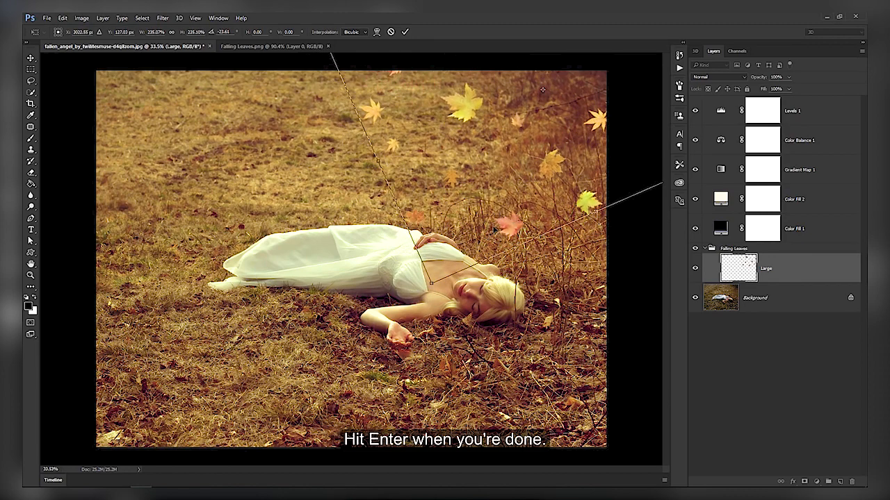
key(Return)
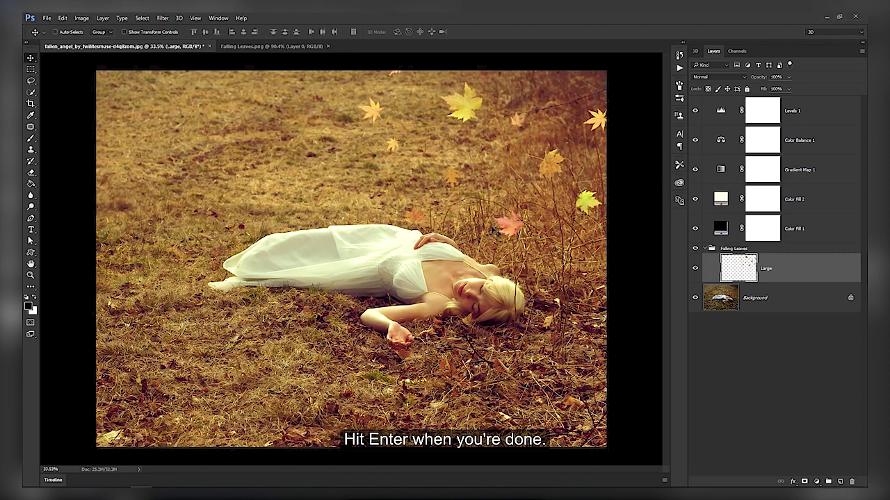
- Erase the unwanted orange and small leaves on the Large layer, keeping the big yellow, green and red ones
key(e)
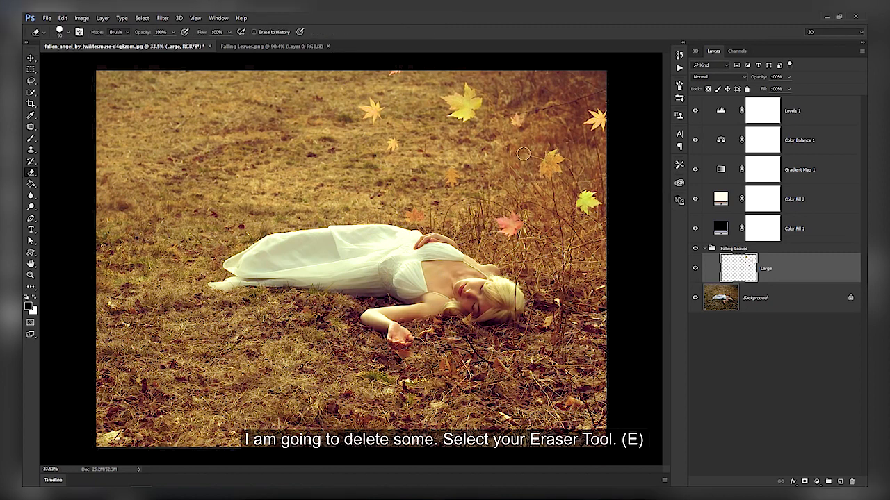
mouse_move(523, 153)
mouse_down()
mouse_move(539, 170)
mouse_move(567, 166)
mouse_move(541, 158)
mouse_up()
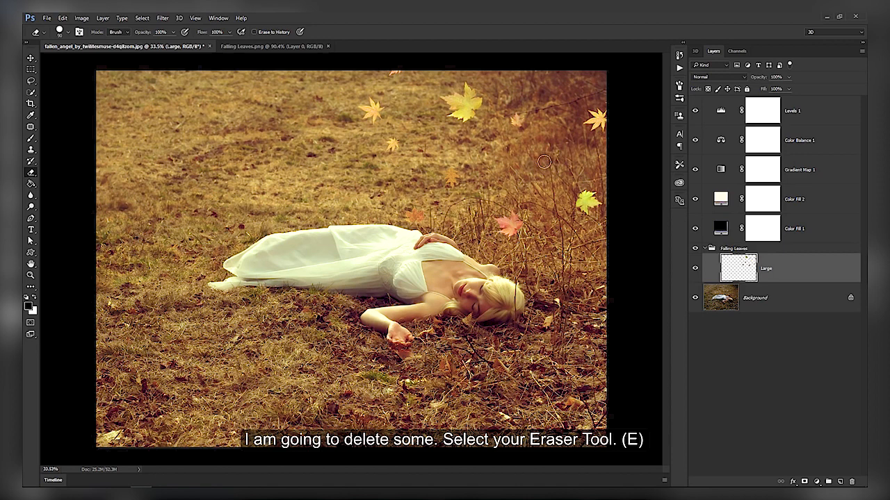
mouse_move(580, 124)
mouse_down()
mouse_move(603, 129)
mouse_move(604, 94)
mouse_move(516, 115)
mouse_up()
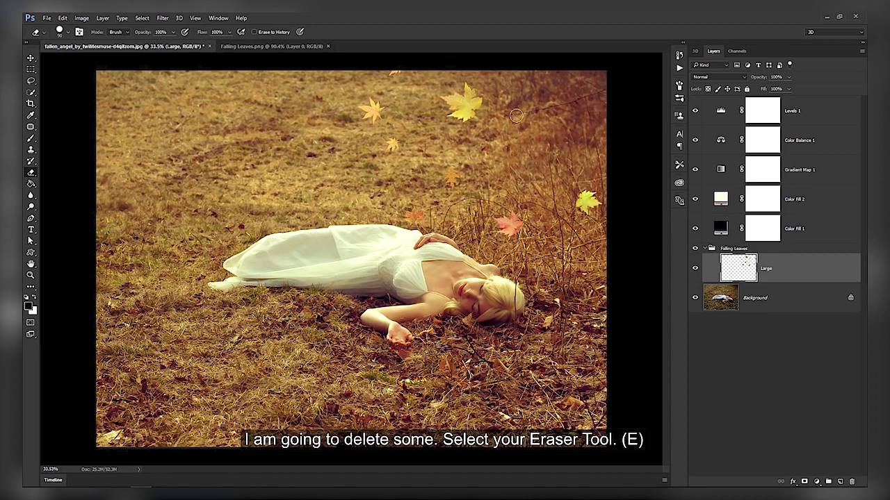
mouse_move(428, 212)
mouse_down()
mouse_move(403, 213)
mouse_move(418, 208)
mouse_up()
mouse_move(386, 104)
mouse_down()
mouse_move(362, 115)
mouse_move(396, 145)
mouse_move(381, 143)
mouse_up()
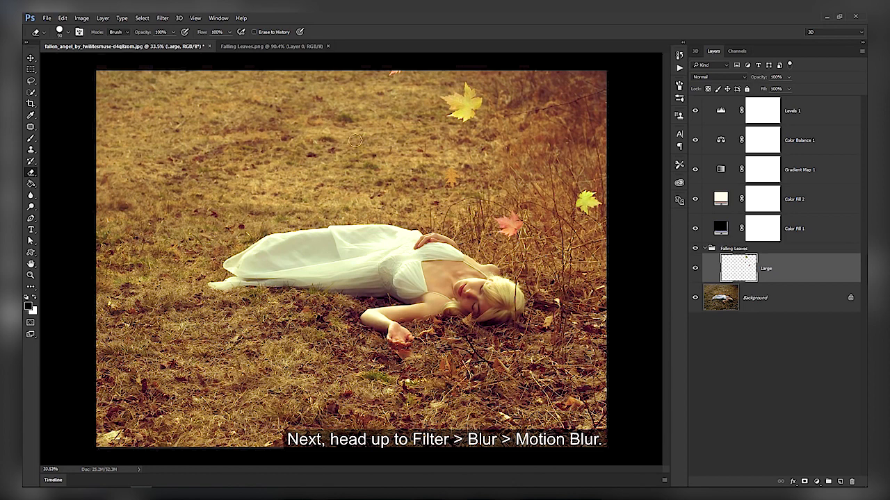
- Apply a Motion Blur to the Large leaves layer with an angle of 65° and a distance of 15 pixels
click(162, 18)
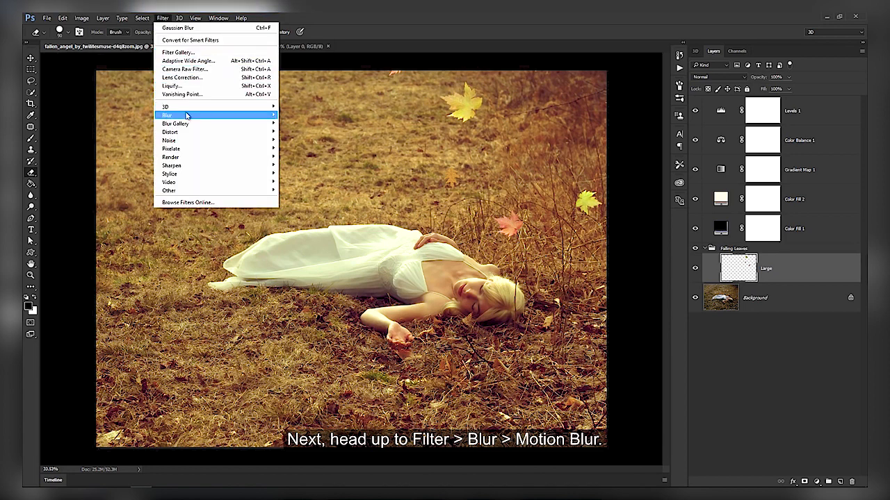
mouse_move(269, 115)
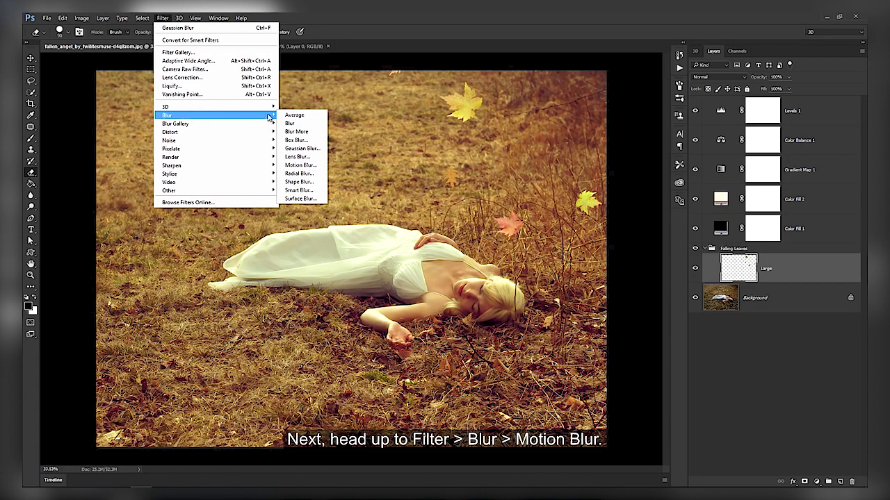
click(316, 165)
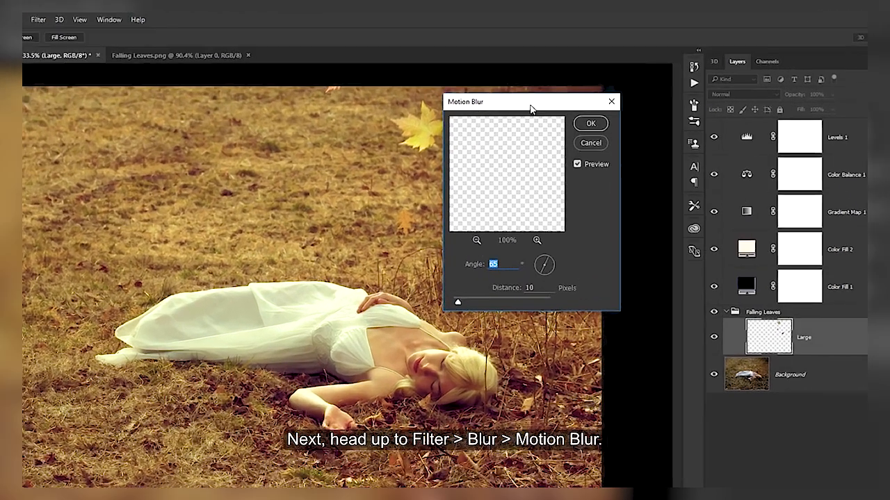
drag(556, 87, 339, 88)
drag(205, 120, 157, 115)
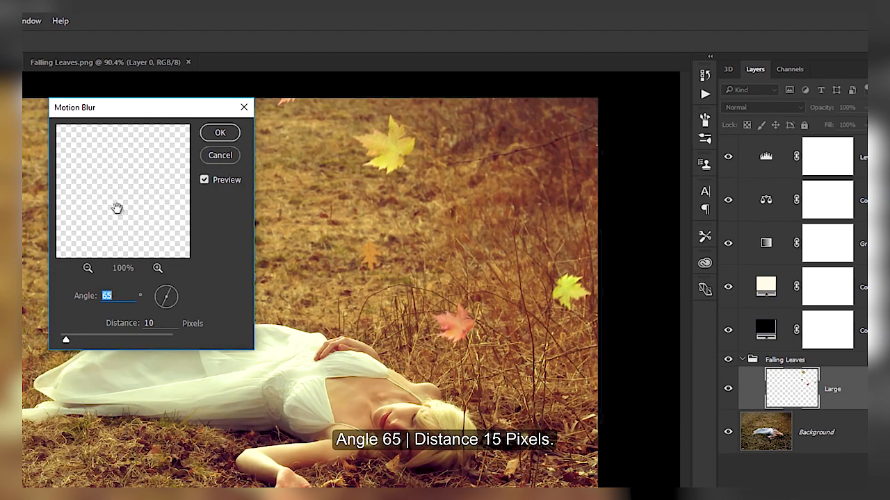
drag(67, 339, 69, 338)
click(220, 132)
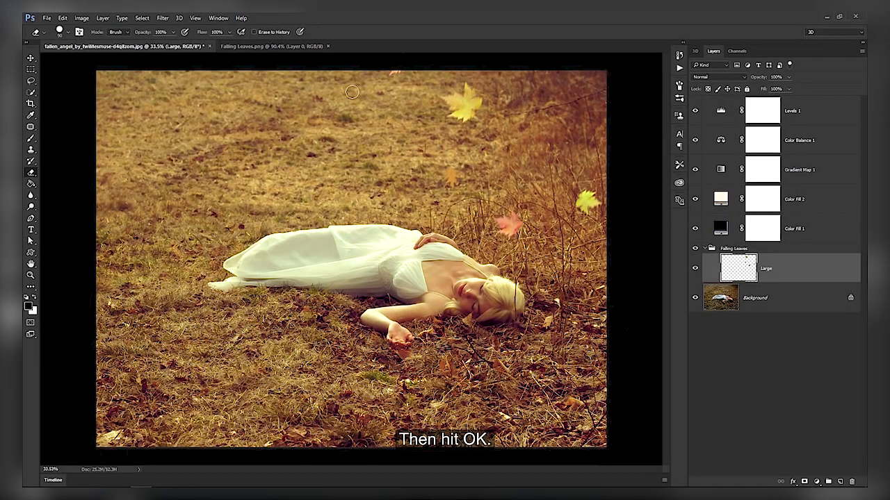
- Copy the leaves from Falling Leaves.png into the photo's Falling Leaves group and rename the new layer Medium
click(306, 46)
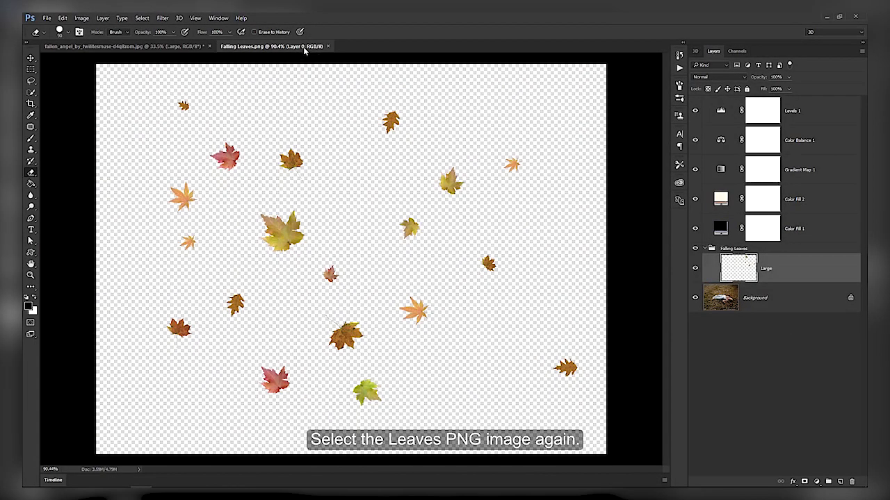
key(v)
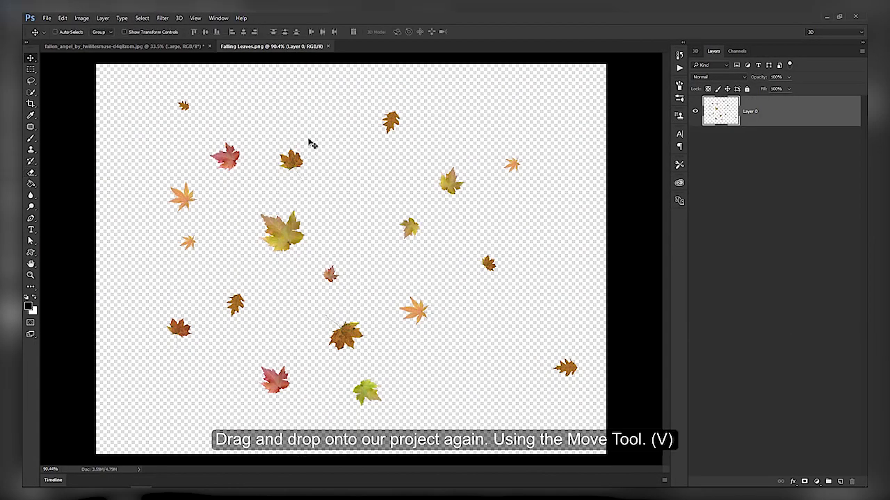
drag(313, 144, 373, 190)
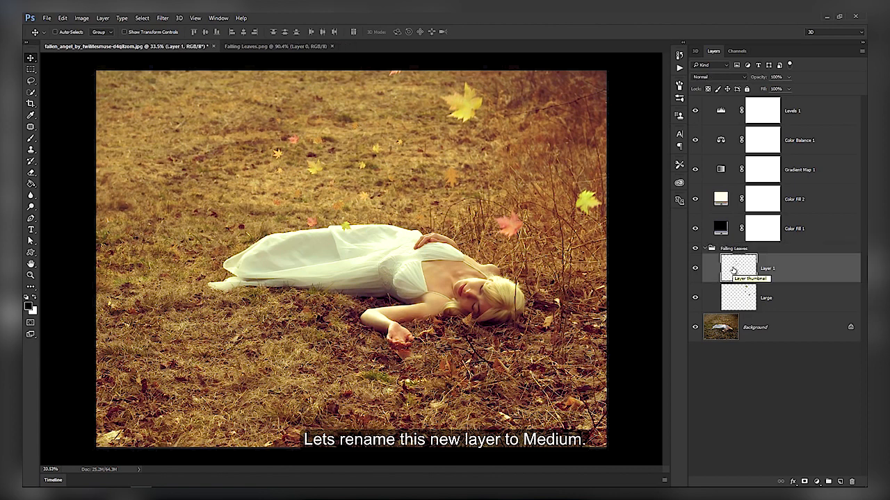
double_click(766, 269)
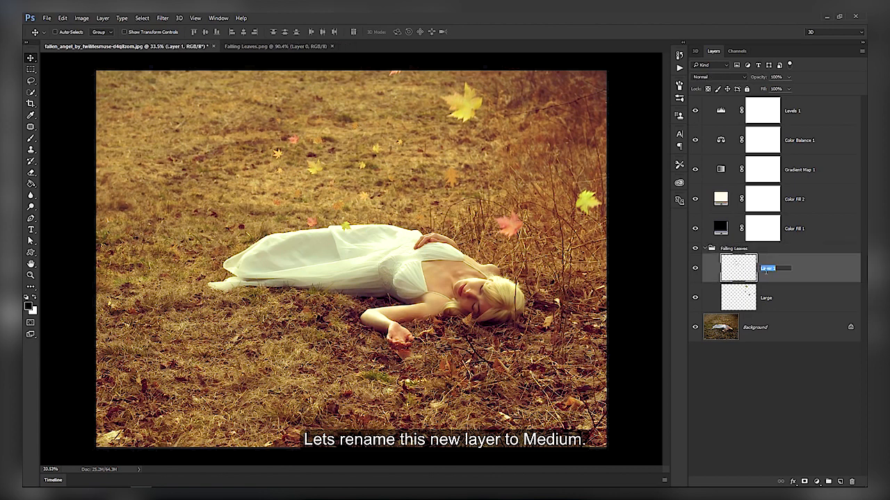
text(Medium)
key(Return)
- Scale the Medium leaves layer to about 160%, rotate it about -49° and place it over the grass above the woman
key(ctrl+t)
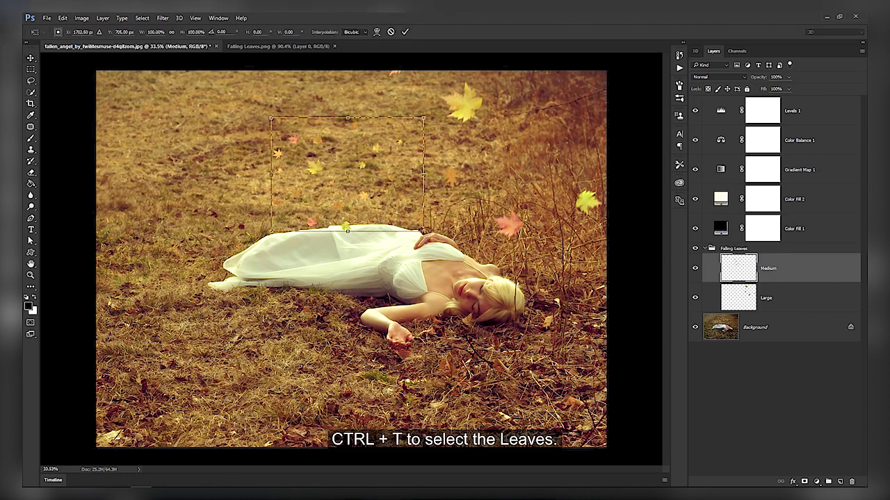
drag(423, 231, 462, 269)
drag(484, 205, 478, 77)
drag(453, 175, 458, 129)
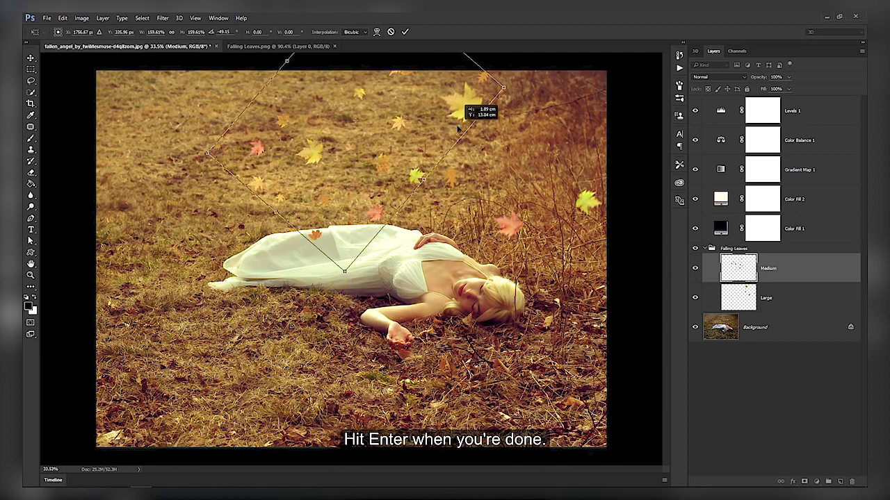
key(Return)
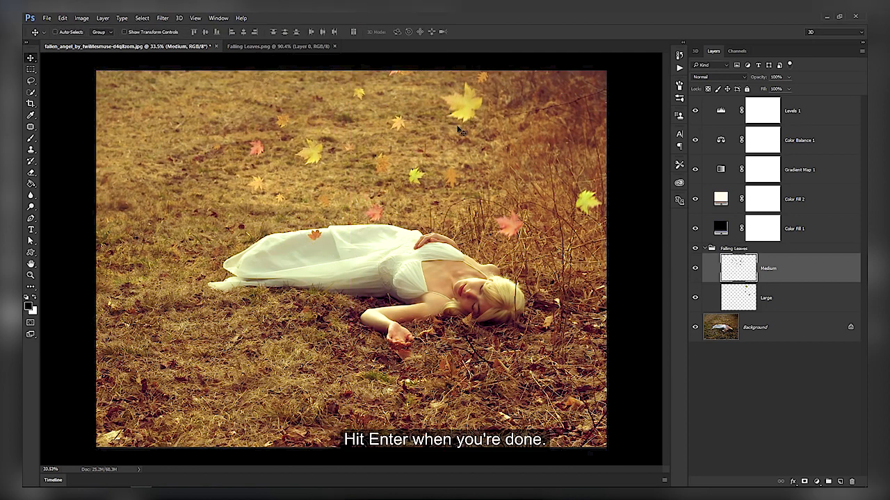
- Erase the unwanted small and orange leaves on the Medium layer, including the one on the dress
key(e)
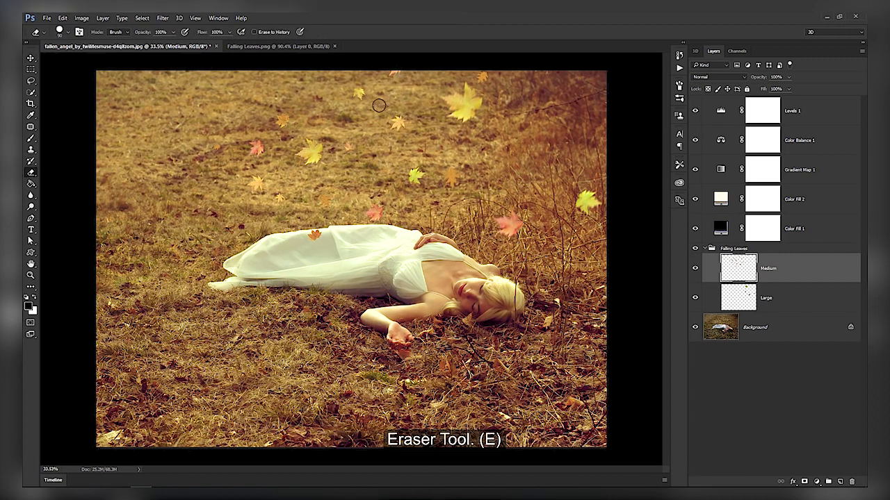
mouse_move(307, 179)
mouse_down()
mouse_move(307, 225)
mouse_move(321, 239)
mouse_move(281, 198)
mouse_move(248, 185)
mouse_up()
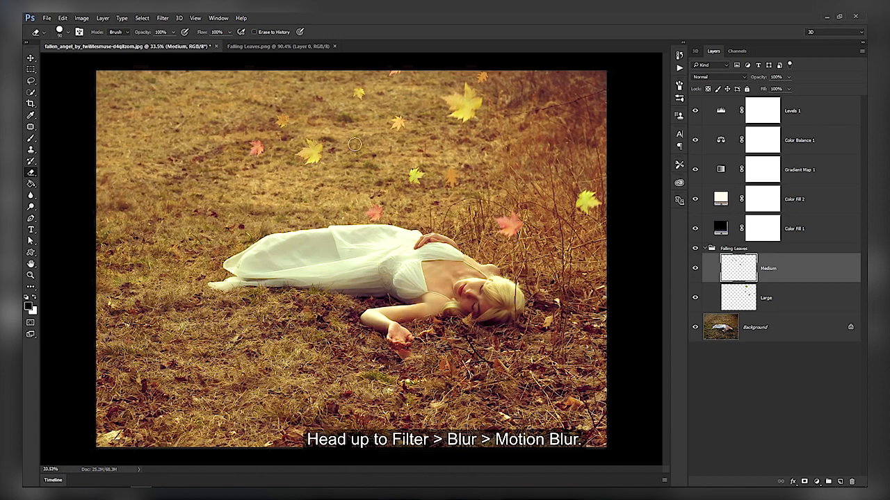
- Apply a Motion Blur to the Medium leaves layer with an angle of 65° and a distance of 10 pixels
click(162, 18)
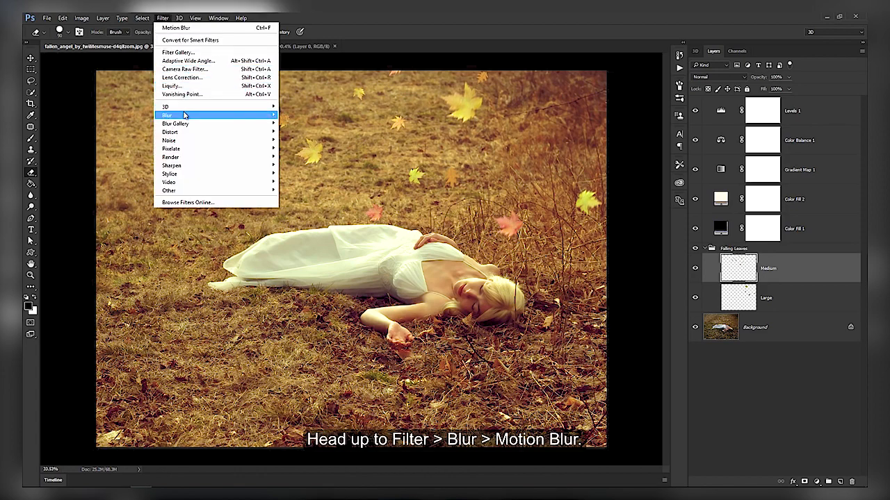
mouse_move(277, 117)
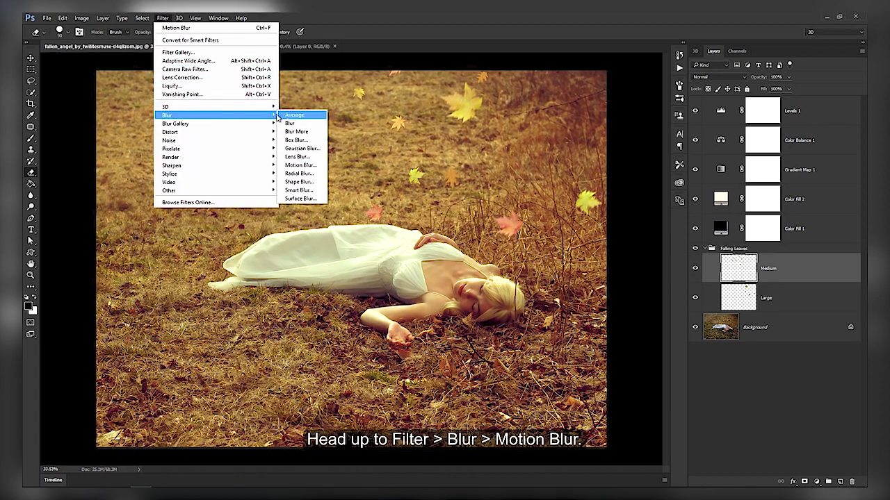
click(301, 165)
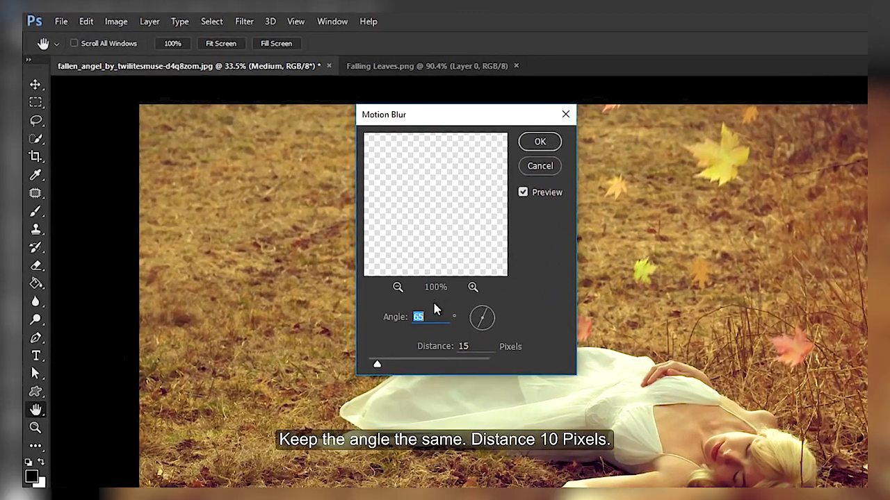
drag(381, 362, 374, 364)
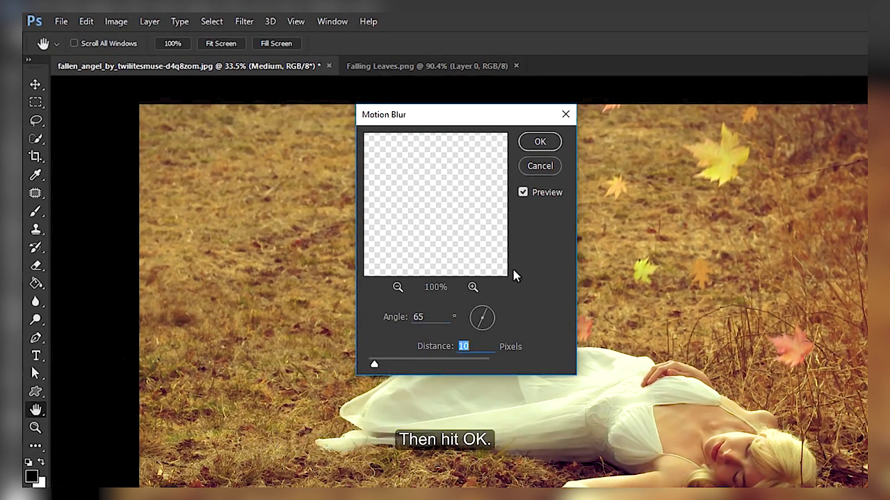
click(539, 141)
key(e)
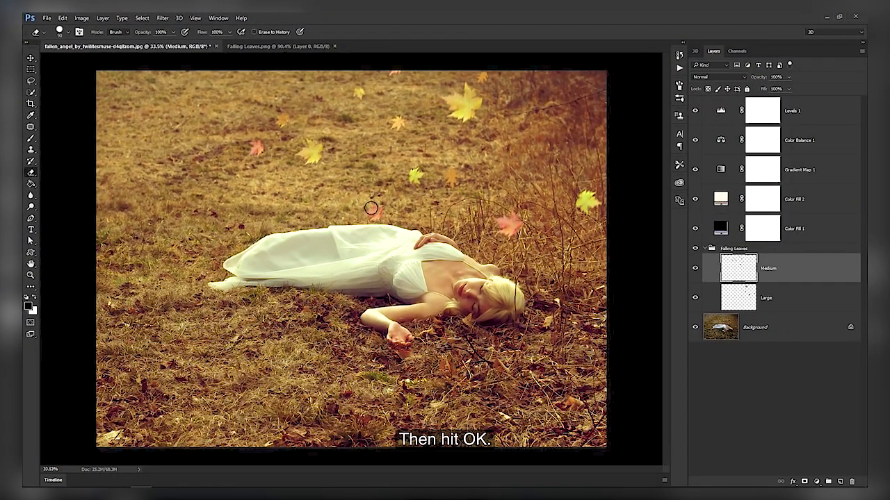
- Lasso the lower red leaf in Falling Leaves.png and copy it into the photo's Falling Leaves group
click(295, 43)
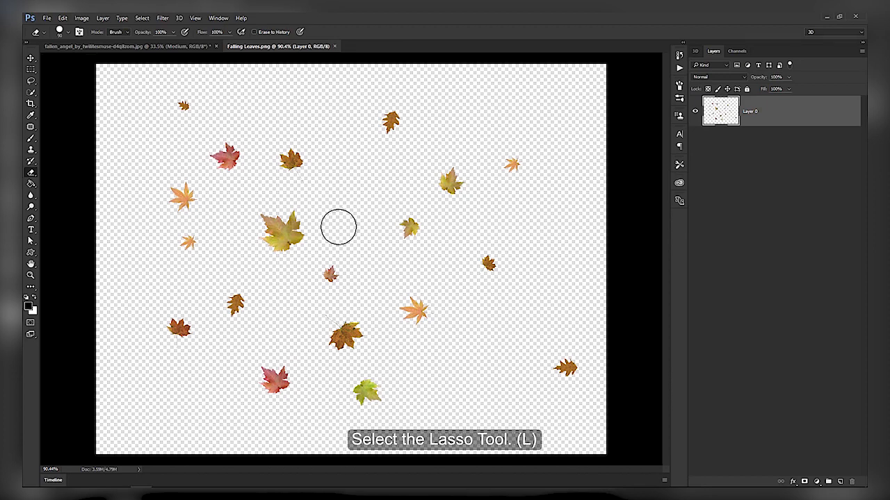
key(l)
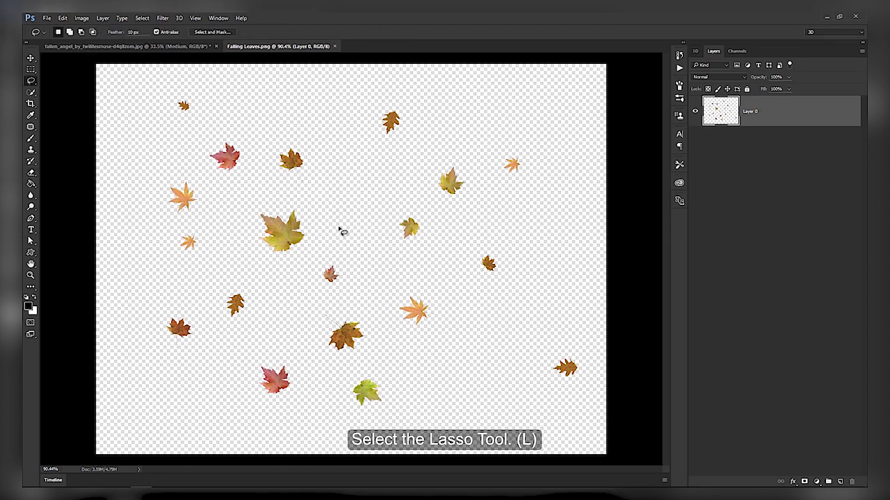
mouse_move(254, 344)
mouse_down()
mouse_move(252, 407)
mouse_move(290, 411)
mouse_move(281, 348)
mouse_up()
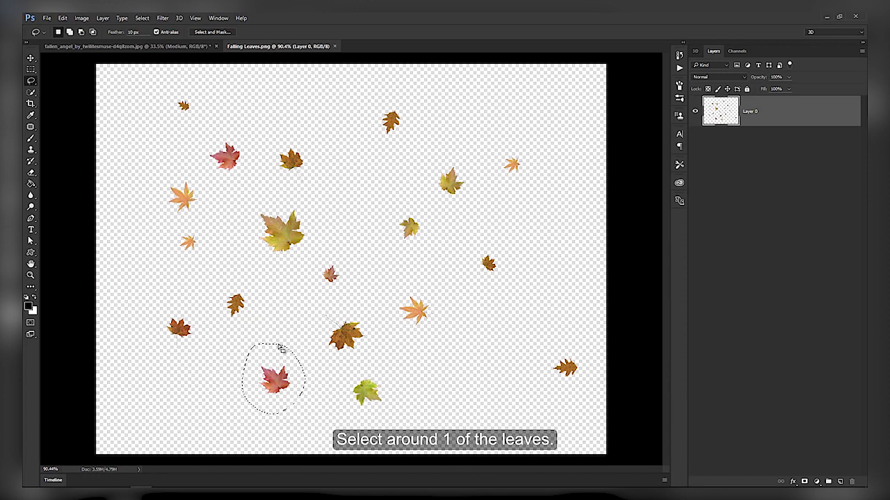
key(v)
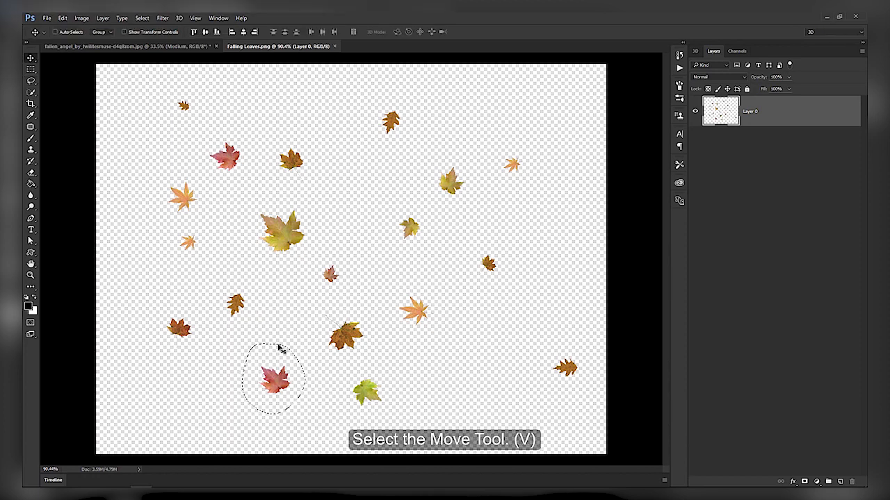
mouse_move(283, 362)
mouse_down()
mouse_move(285, 330)
mouse_move(174, 53)
mouse_move(306, 214)
mouse_up()
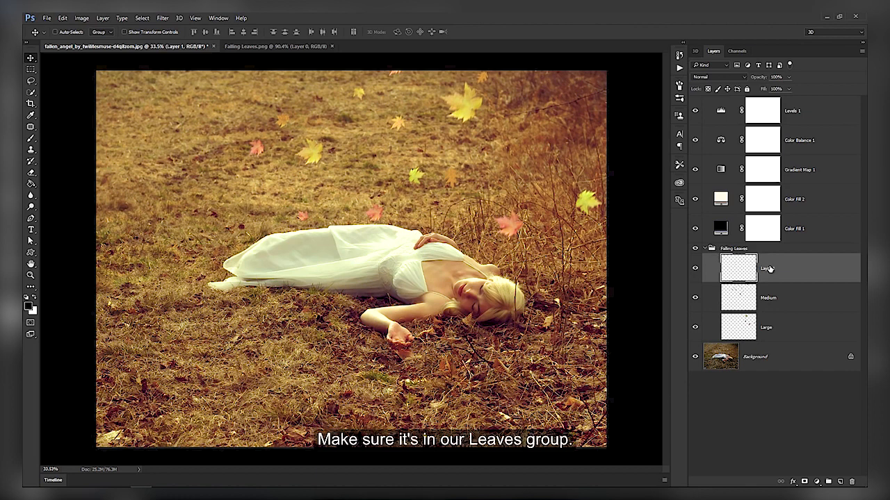
- Free-transform the copied red leaf and place it on the skirt of the woman's white dress
key(ctrl+t)
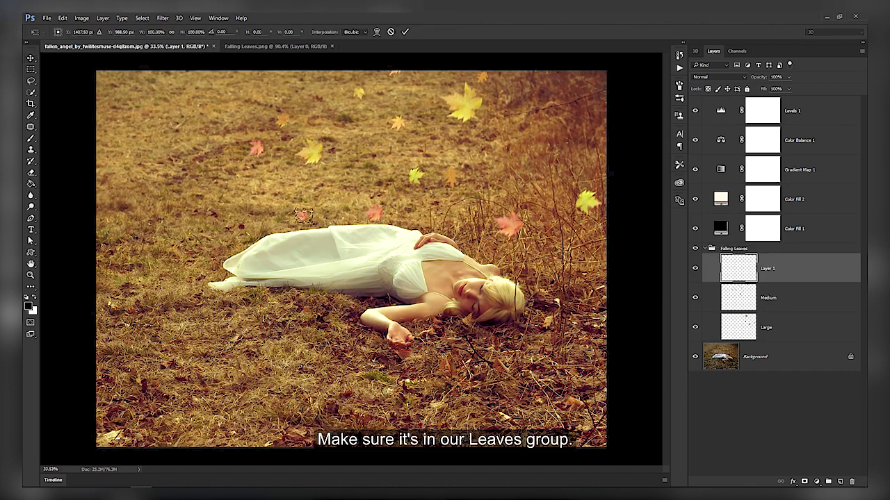
drag(306, 218, 285, 265)
key(Return)
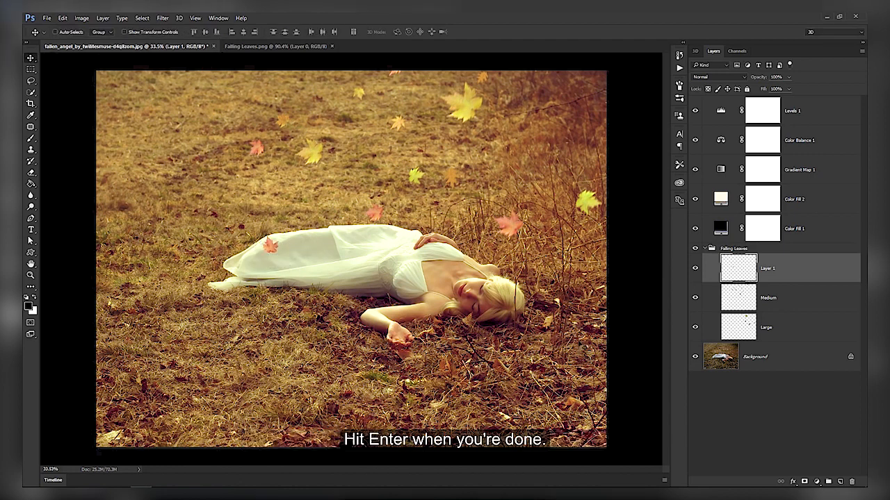
- Add a Drop Shadow to the single red leaf layer with 56% opacity, 3 px distance, 0% spread and 9 px size
click(792, 482)
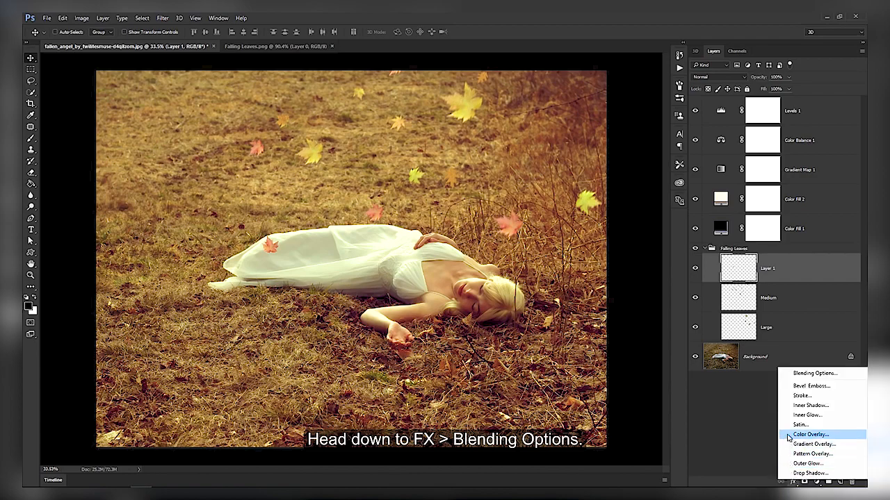
click(799, 373)
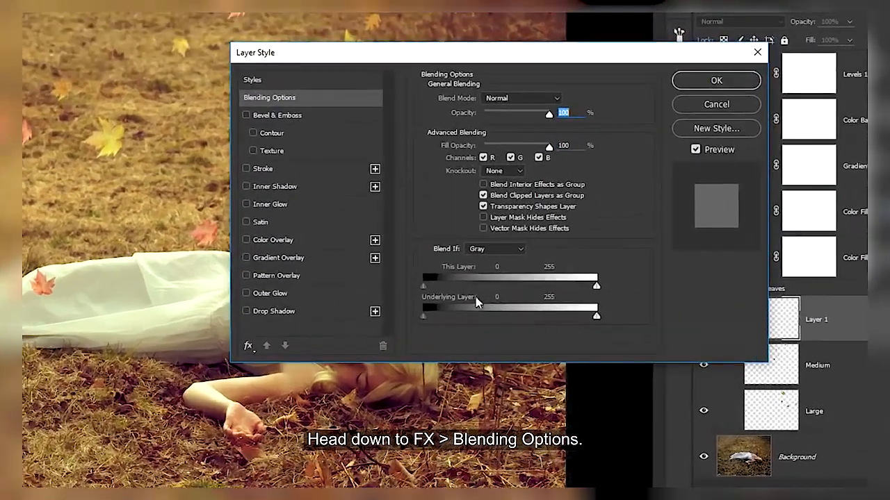
click(274, 310)
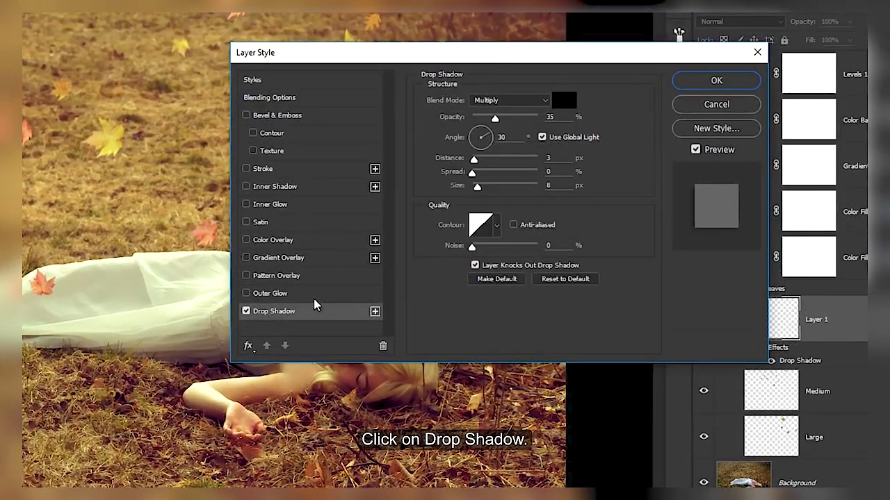
mouse_move(495, 118)
mouse_down()
mouse_move(526, 120)
mouse_move(509, 121)
mouse_up()
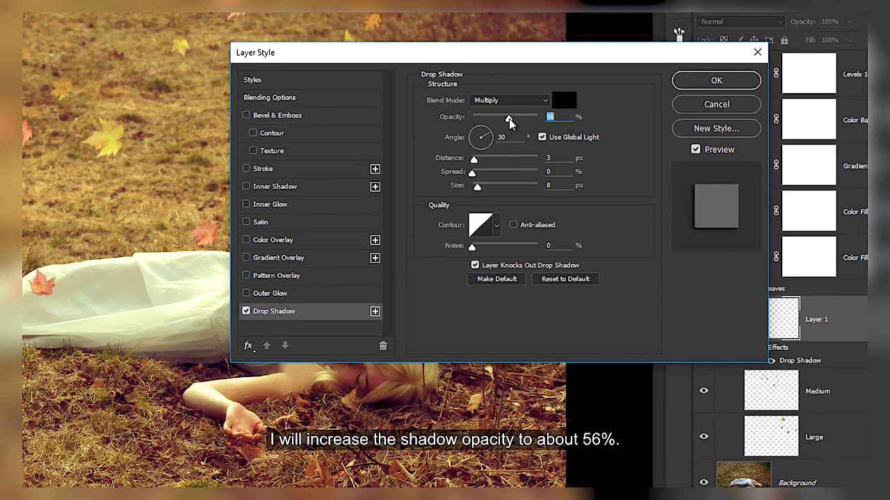
click(478, 188)
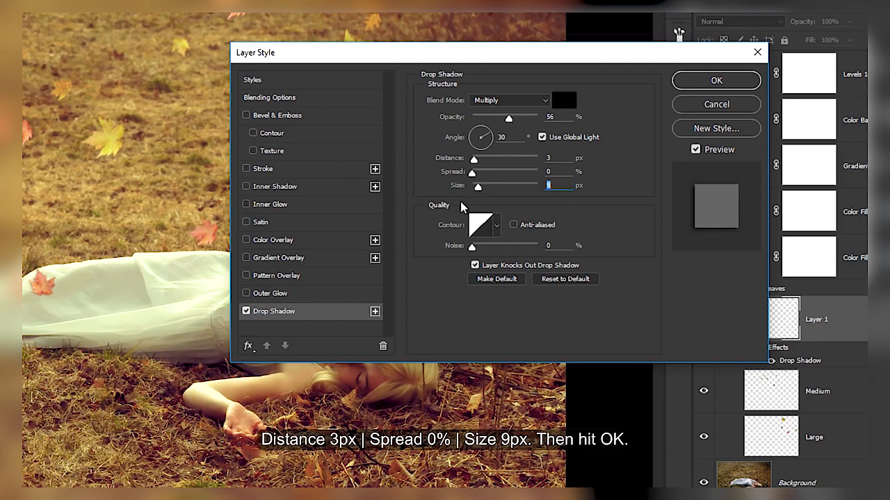
click(712, 82)
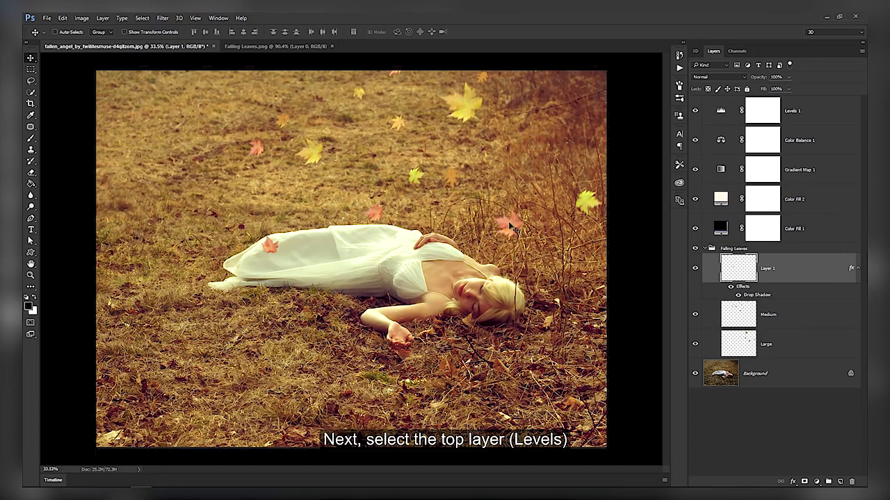
- Stamp all visible layers into a new layer above Levels 1 and rename it Merged Layers
click(803, 119)
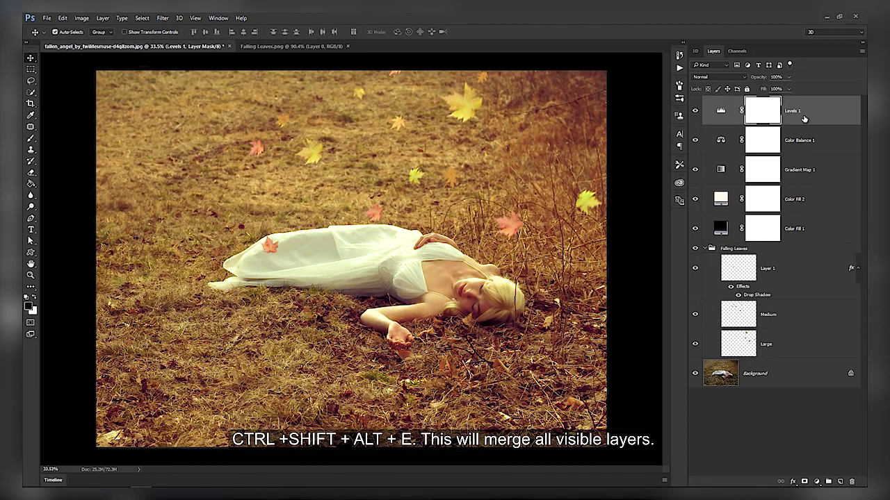
key(ctrl+shift+alt+e)
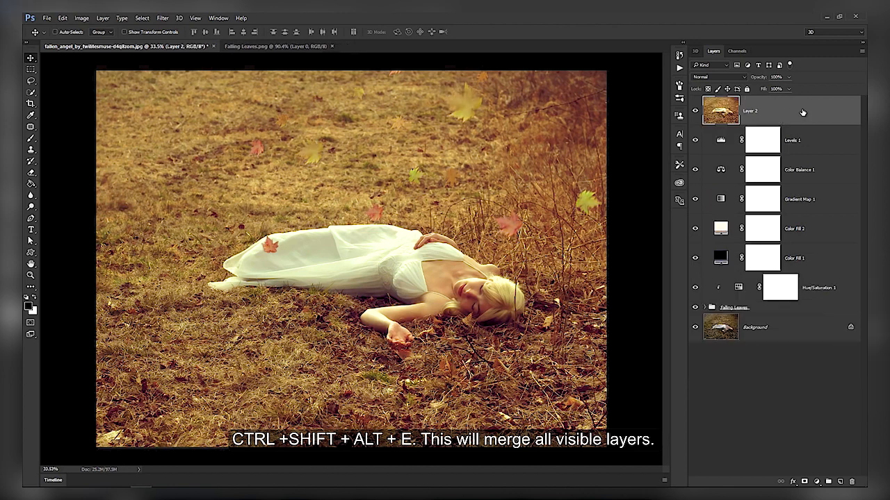
double_click(751, 112)
text(Merged La)
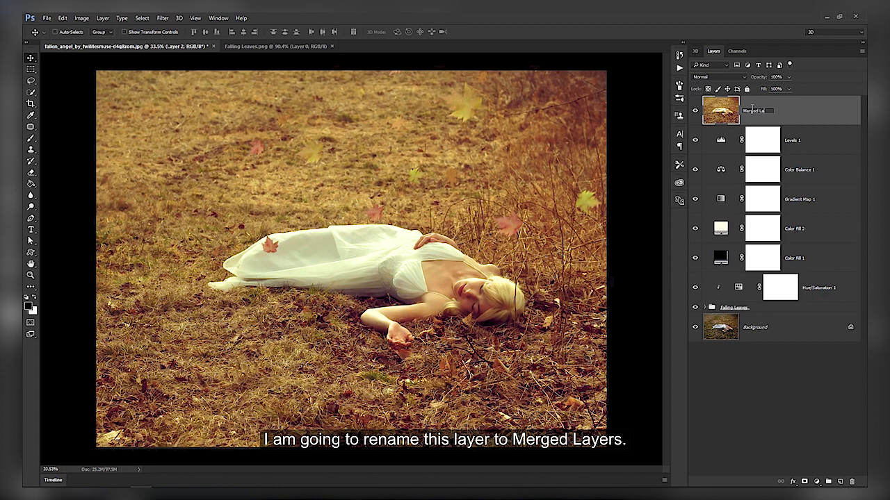
text(yers)
key(Return)
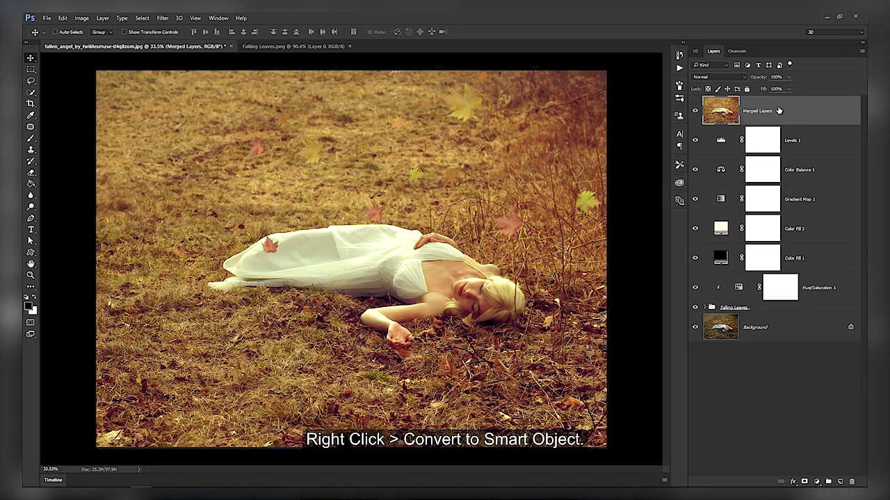
- Convert Merged Layers to a Smart Object and apply a Lens Correction vignette with amount -100 and midpoint +28
right_click(785, 111)
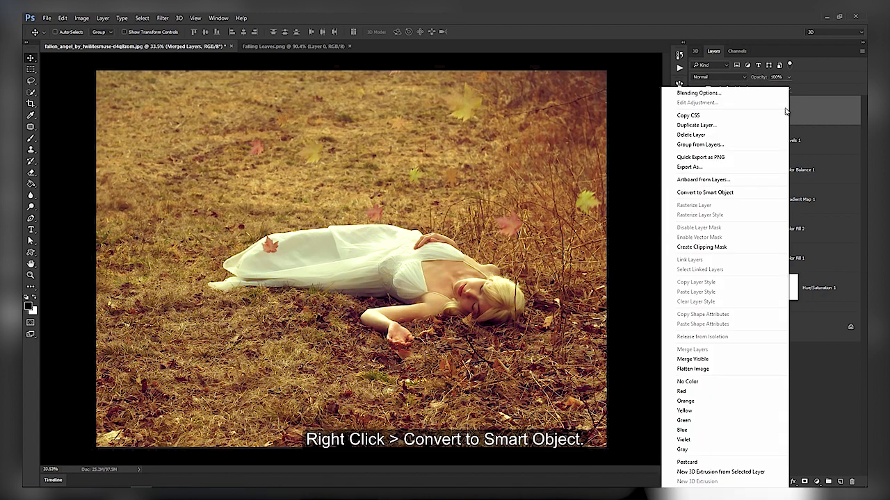
click(776, 191)
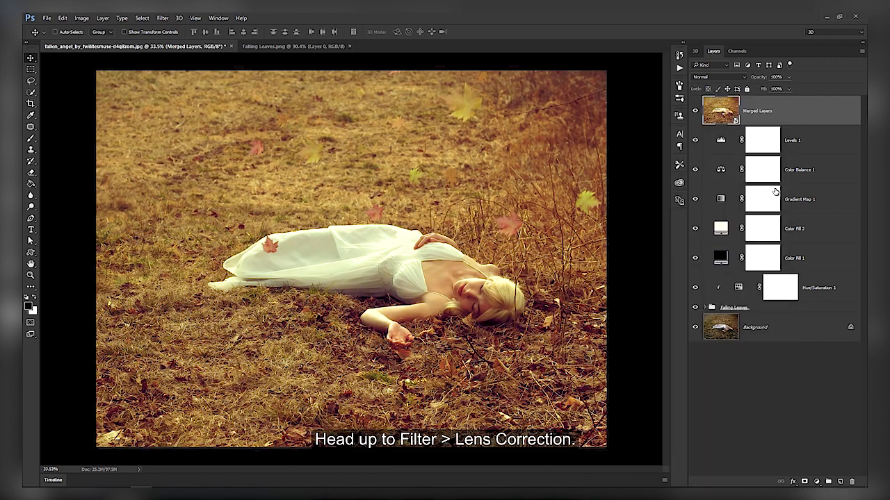
click(167, 19)
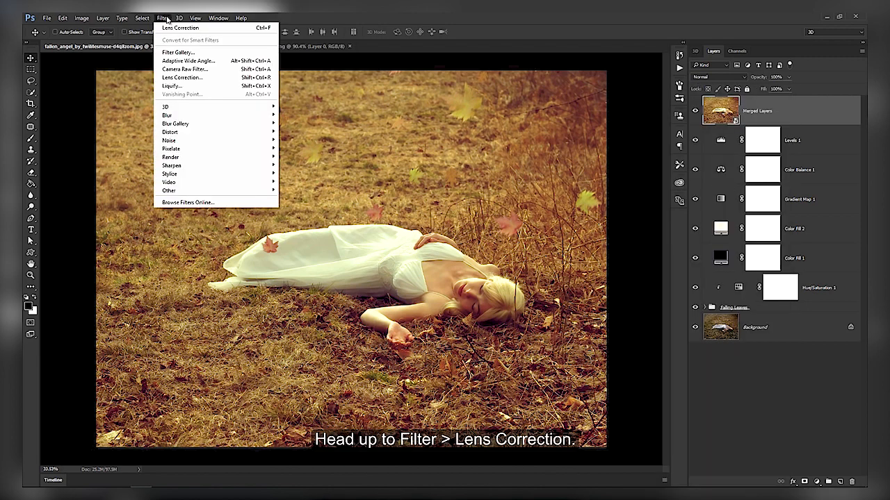
click(226, 83)
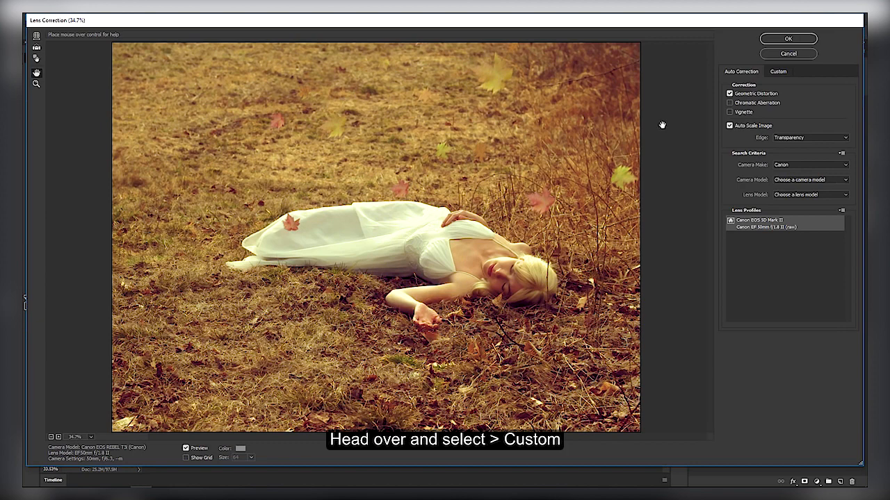
click(788, 72)
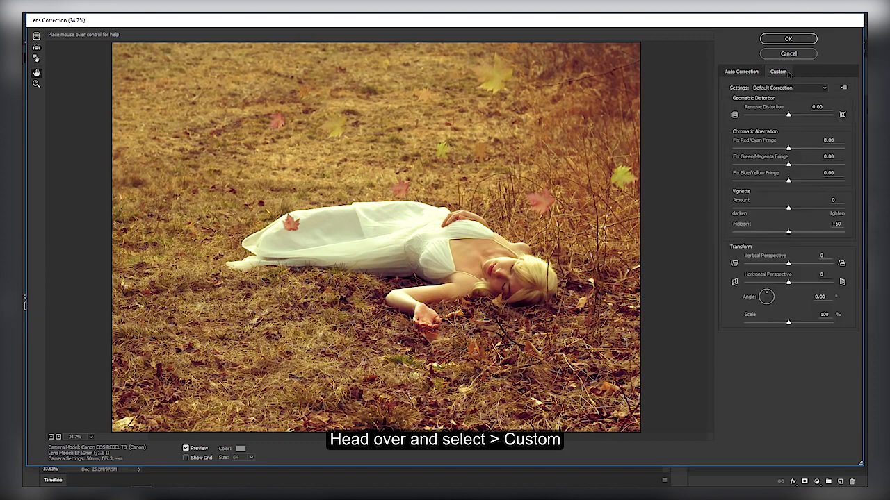
click(788, 208)
drag(787, 209, 727, 210)
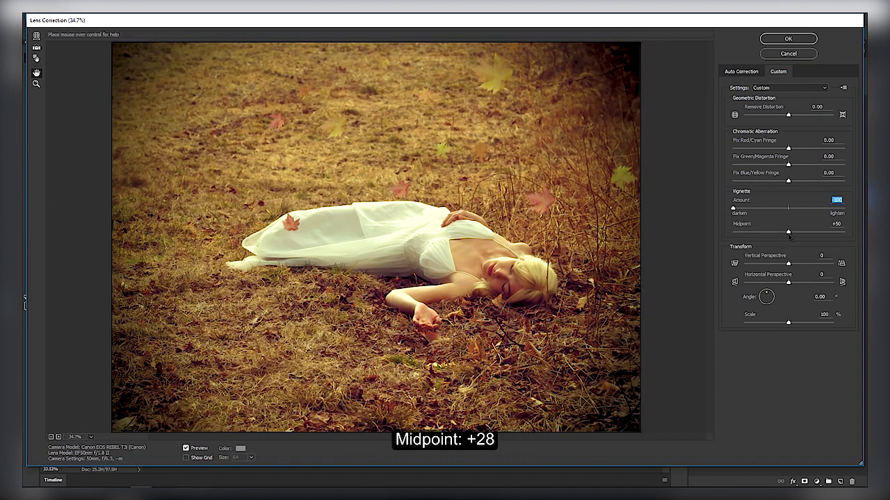
drag(788, 232, 765, 233)
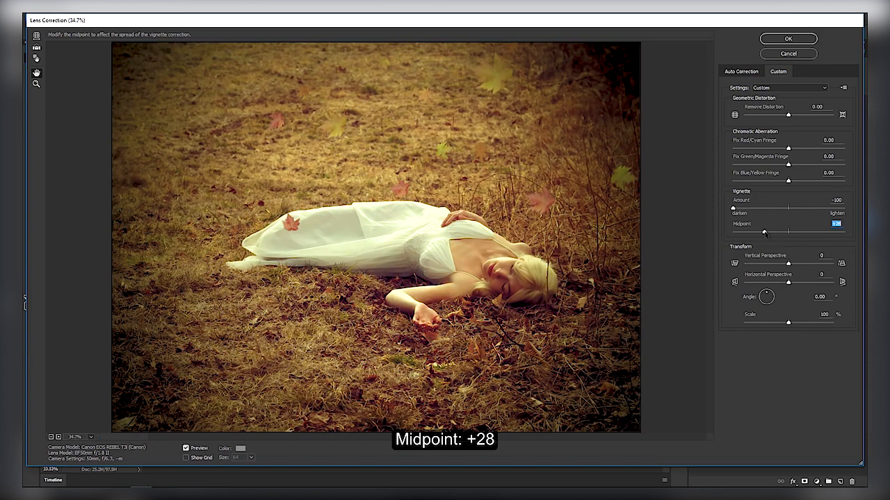
click(799, 39)
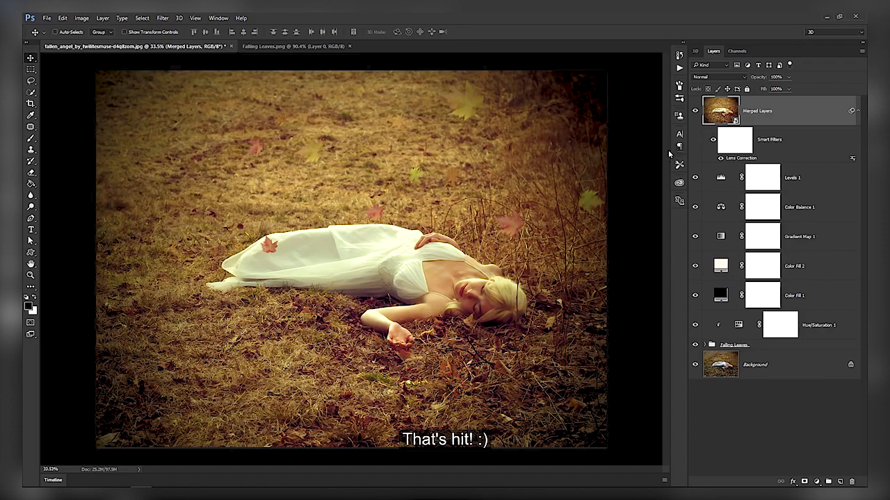